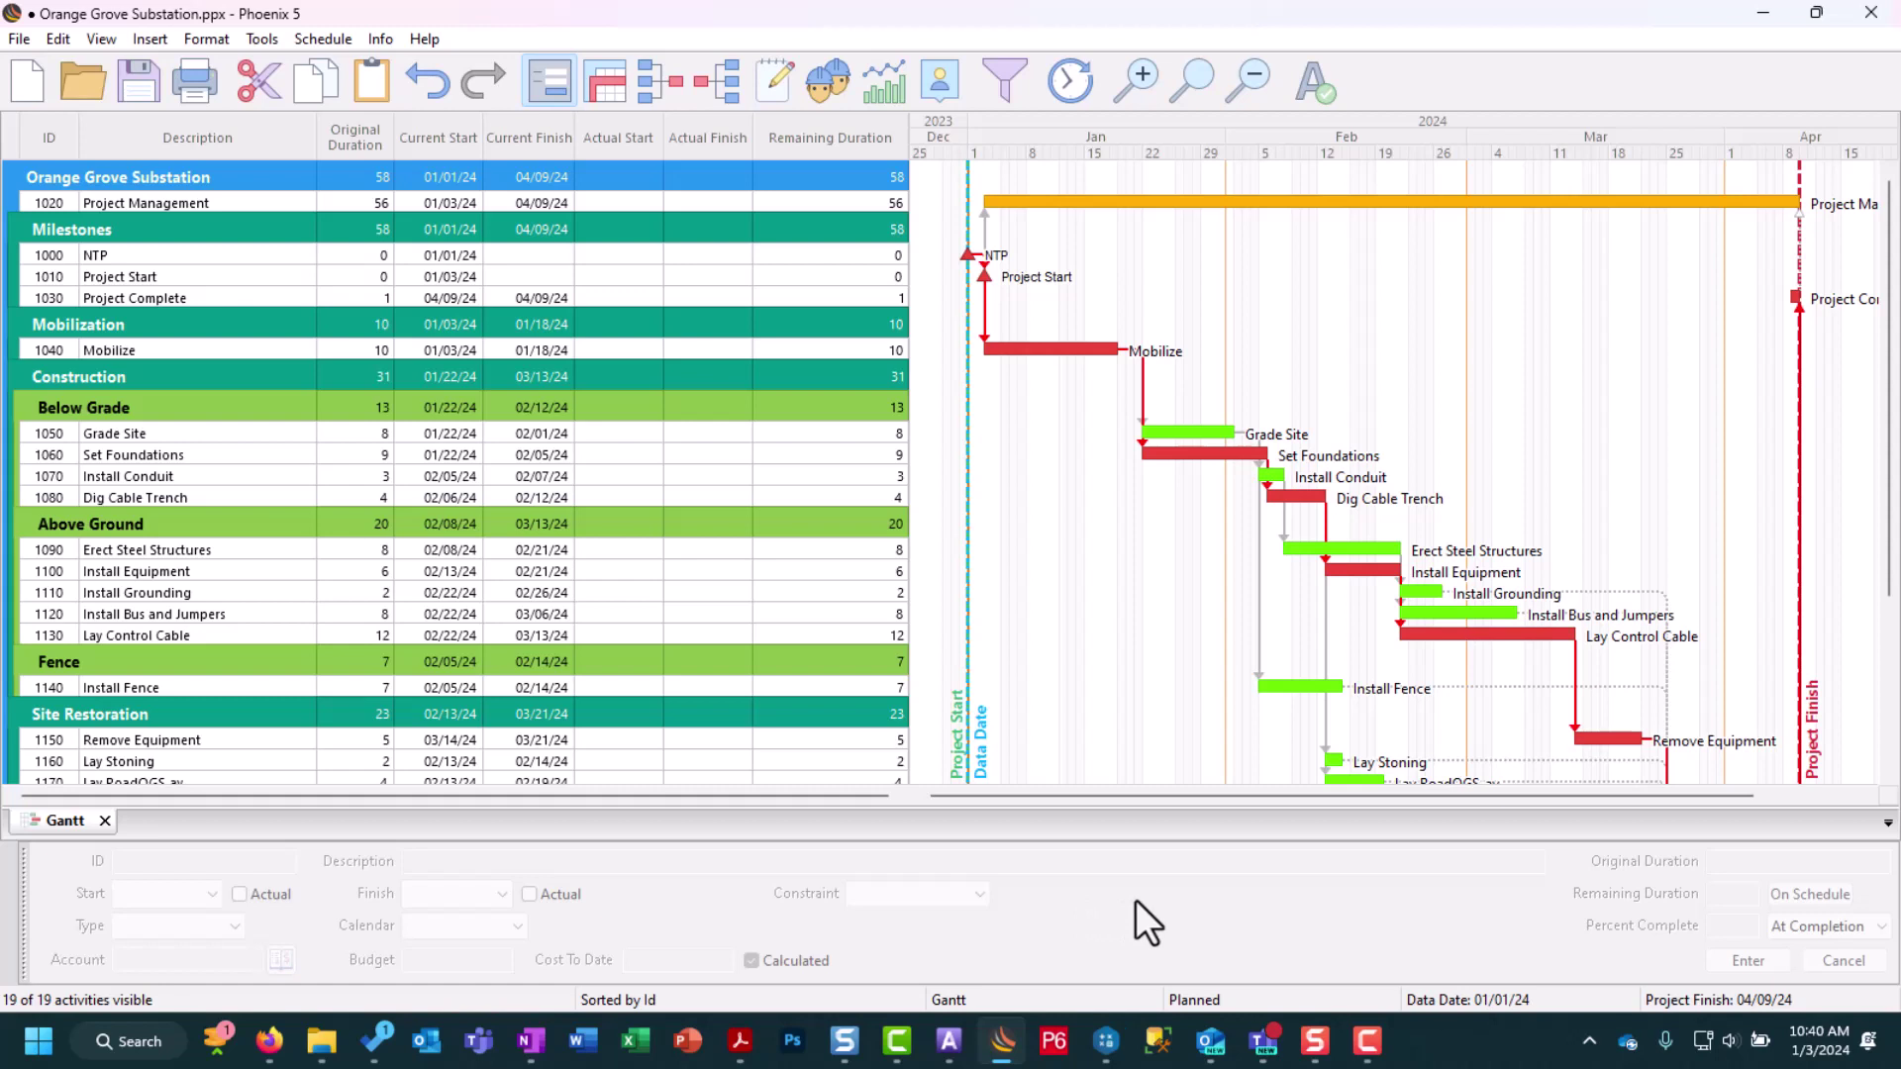
- Save a copy of the schedule as 'EXAMPLE Orange Grove Substation - Initial Plan' in the Training folder
{"action": "left_click", "coordinate": [972, 754]}
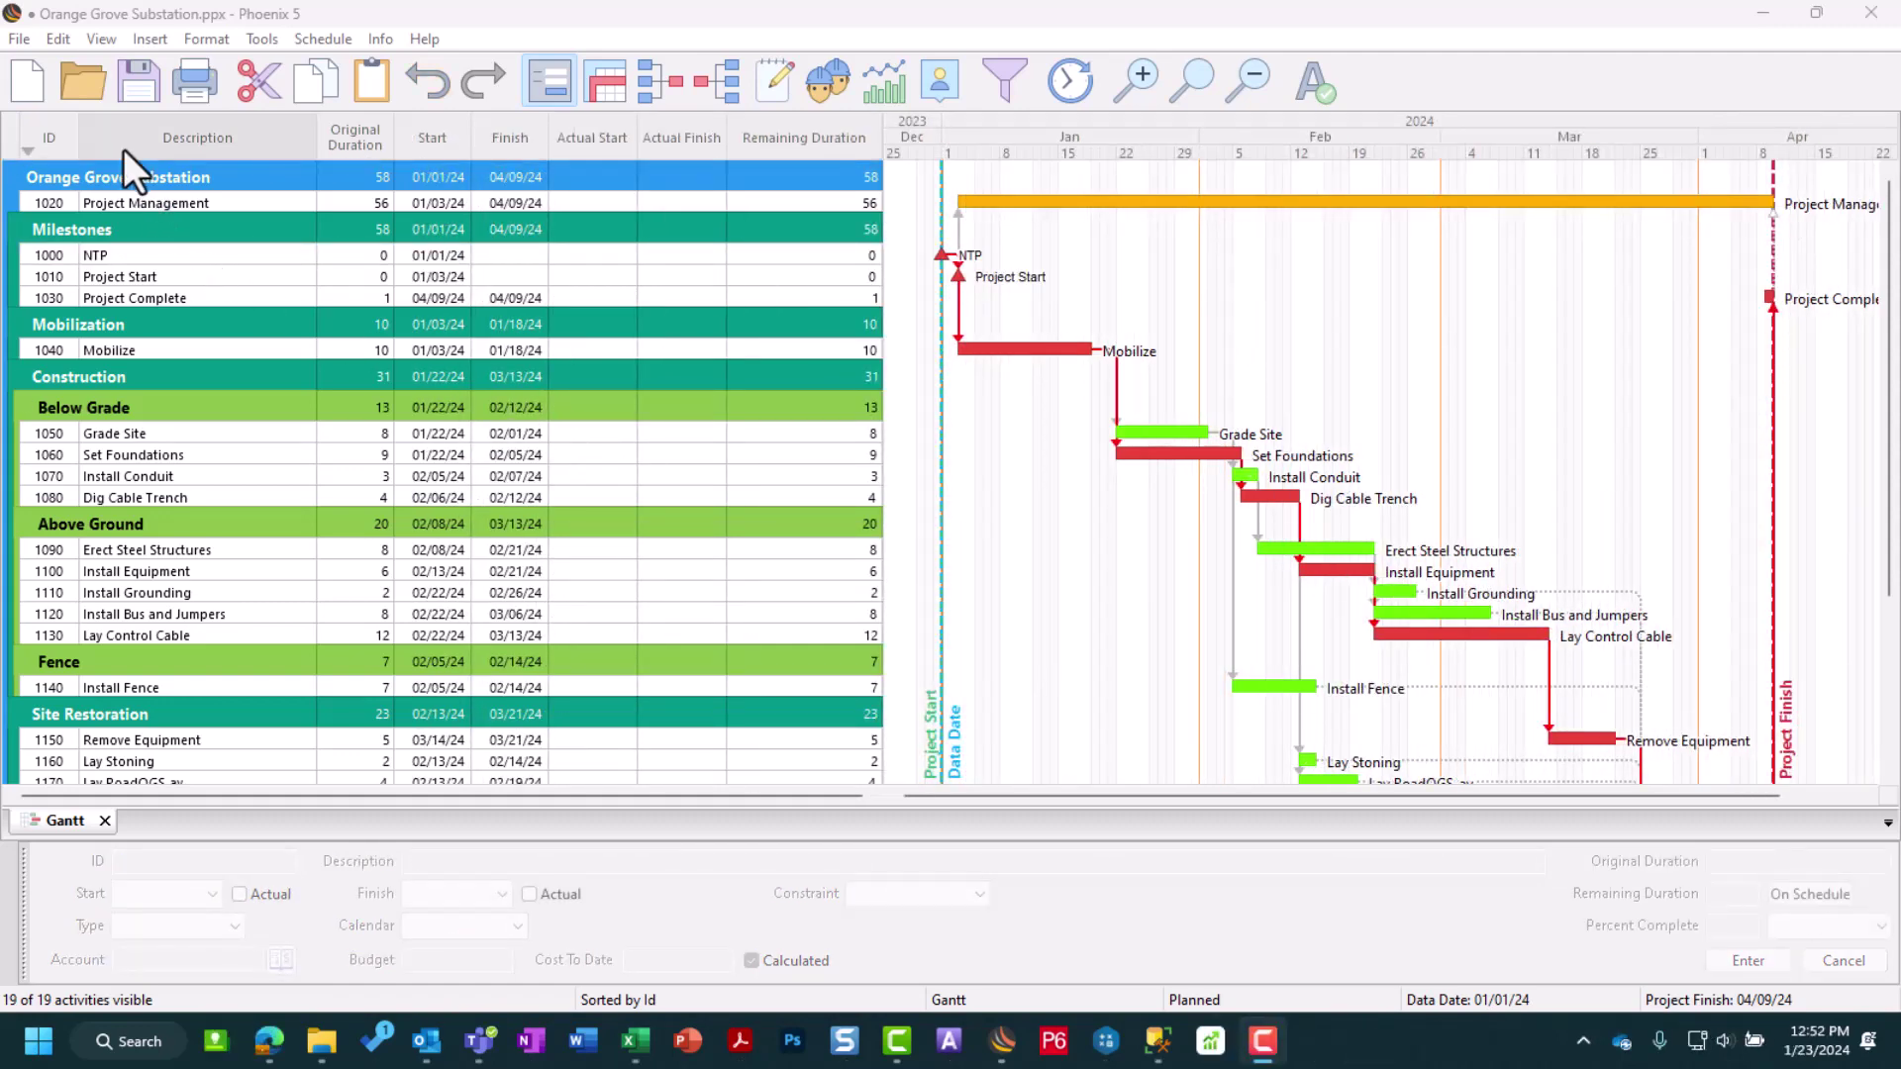
{"action": "left_click", "coordinate": [26, 37]}
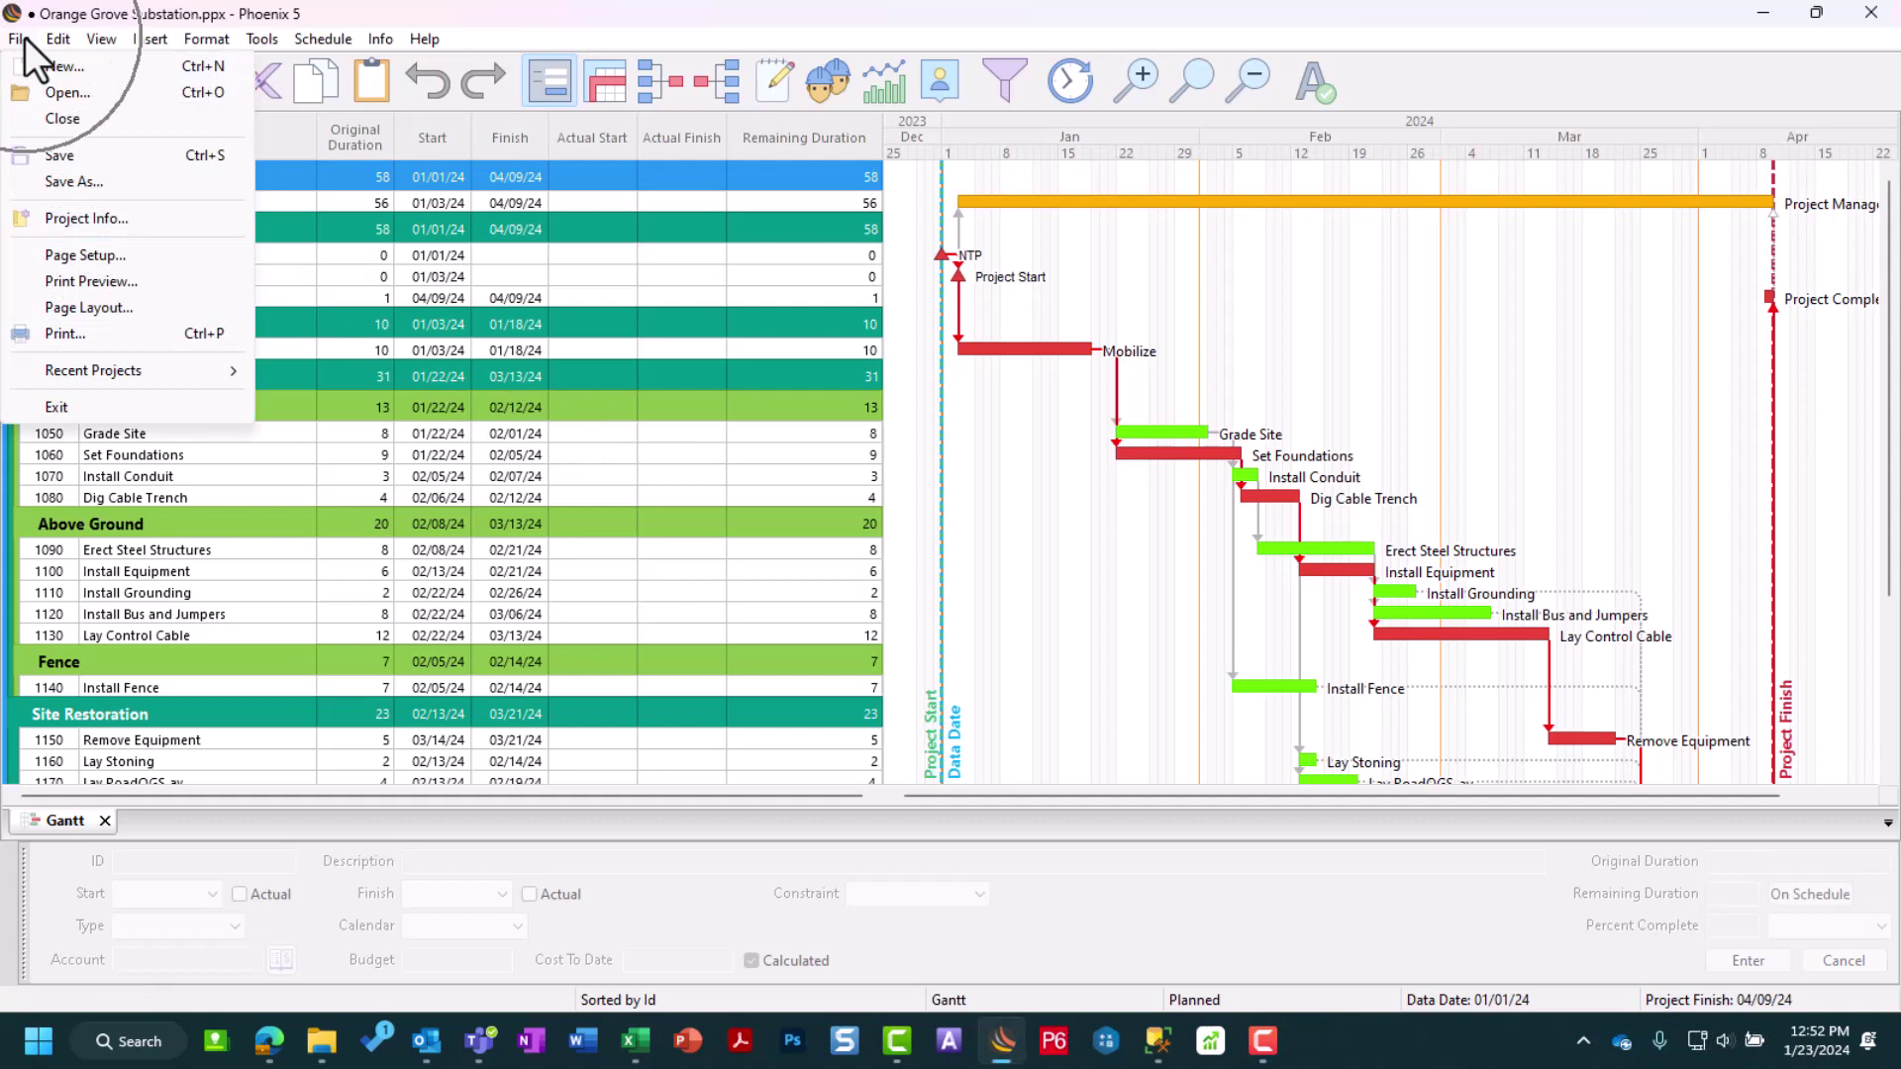
{"action": "left_click", "coordinate": [103, 181]}
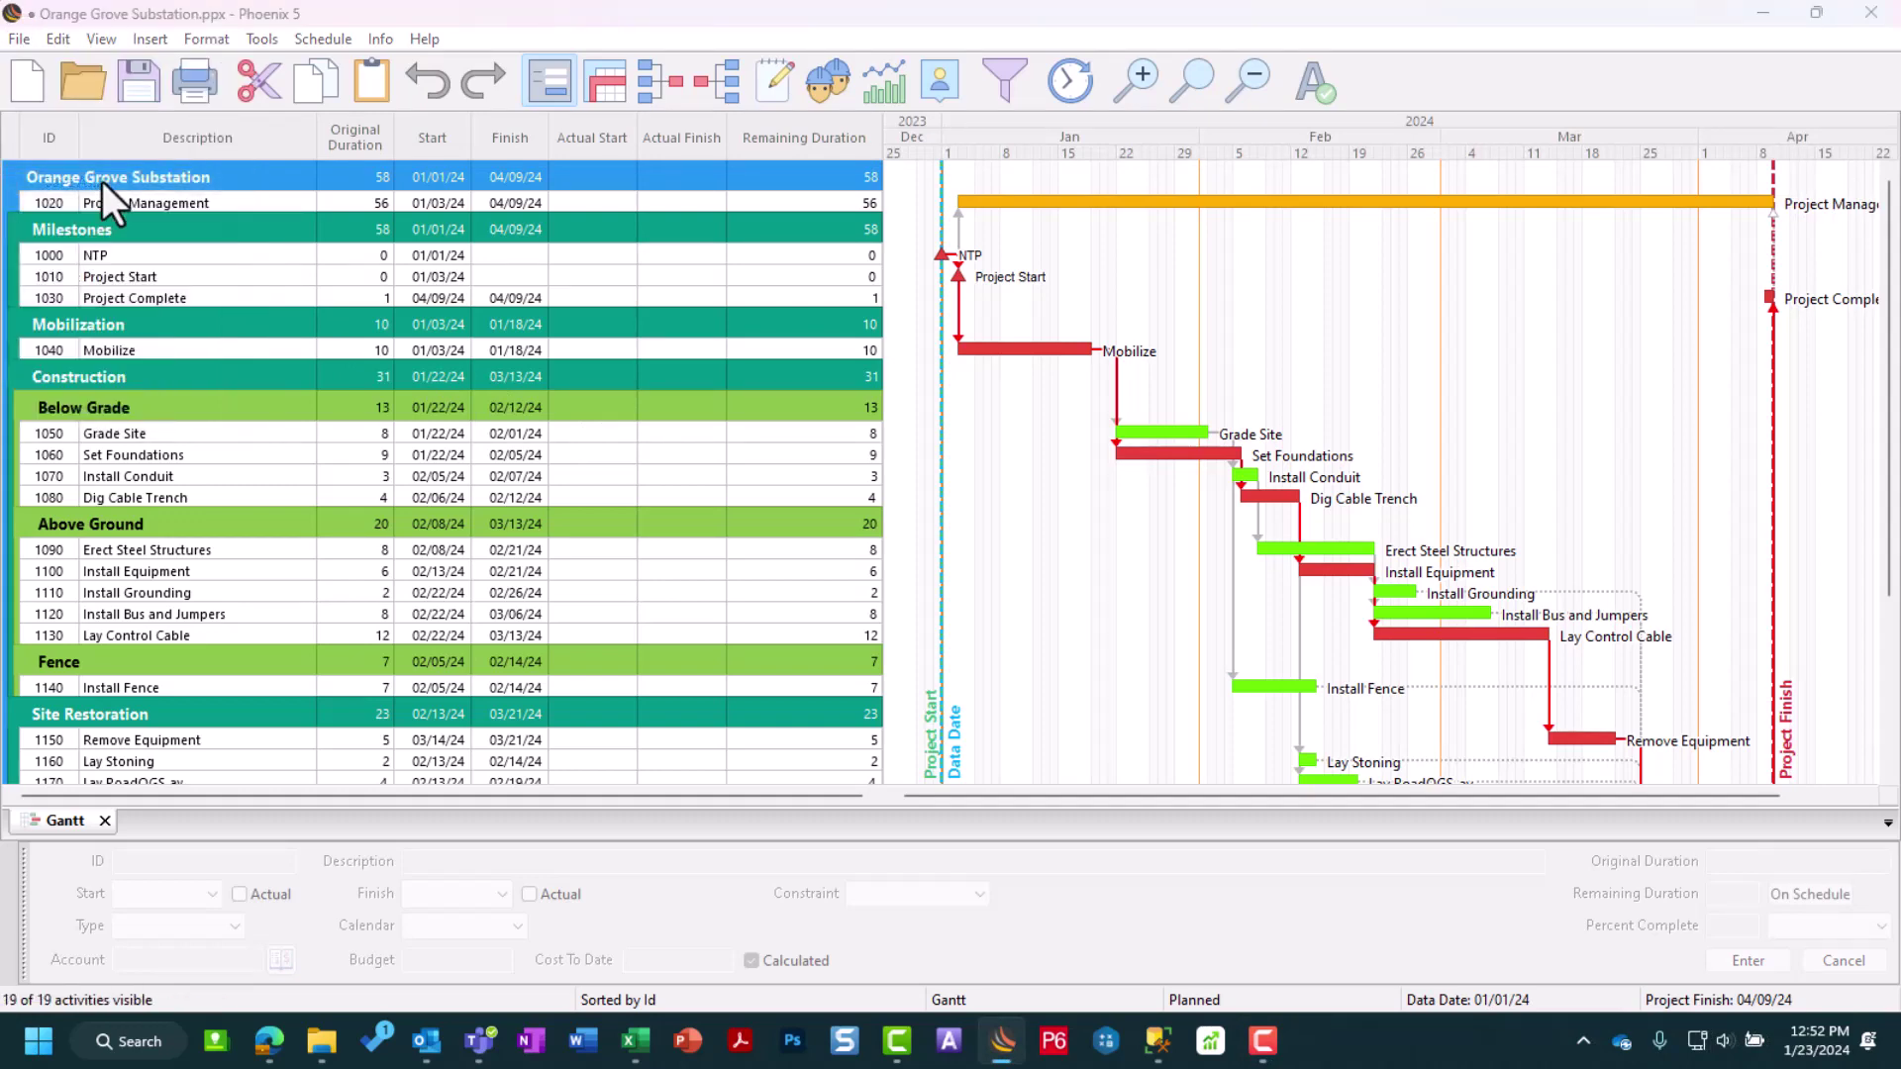
{"action": "left_click", "coordinate": [374, 500]}
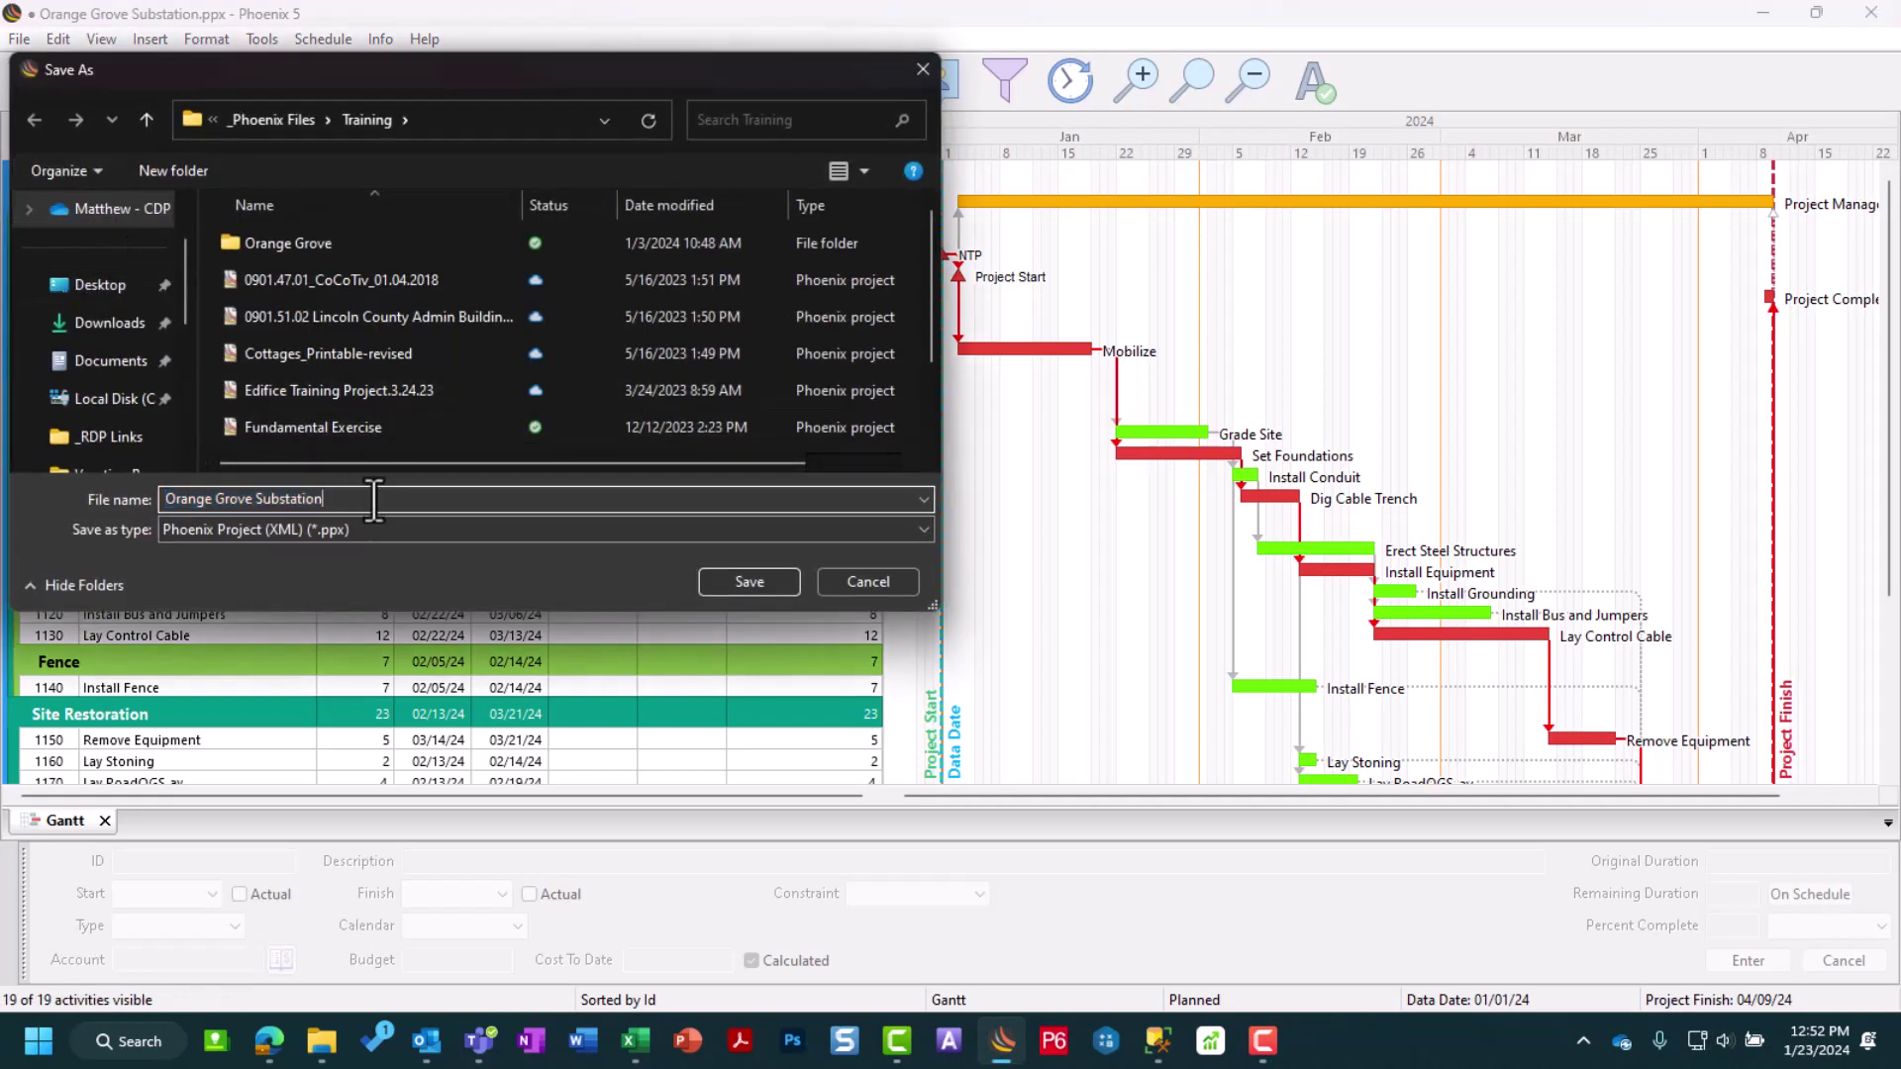
{"action": "type", "text": "- Initial Plan"}
{"action": "key", "text": "Return"}
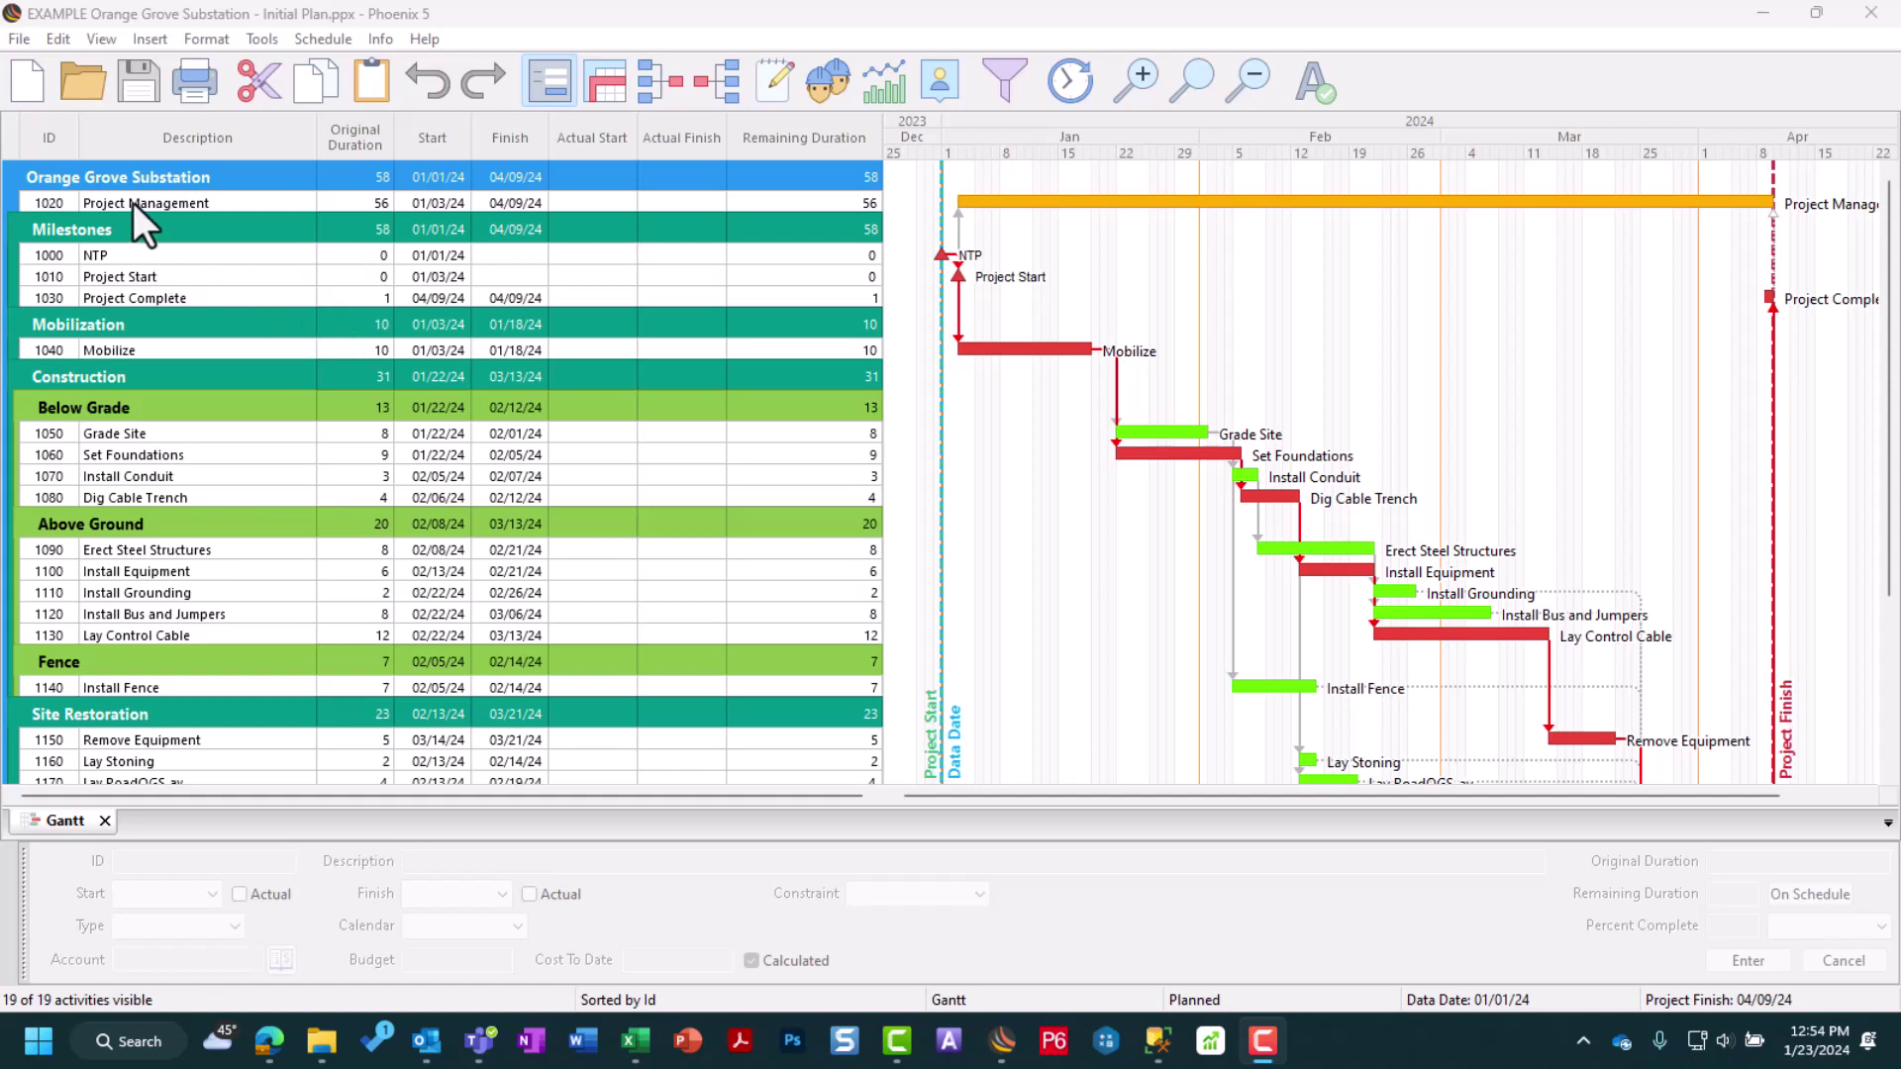
- In Save As, replace 'Initial Plan' in the file name with 'Update as of 2024-01-08'
{"action": "left_click", "coordinate": [18, 40]}
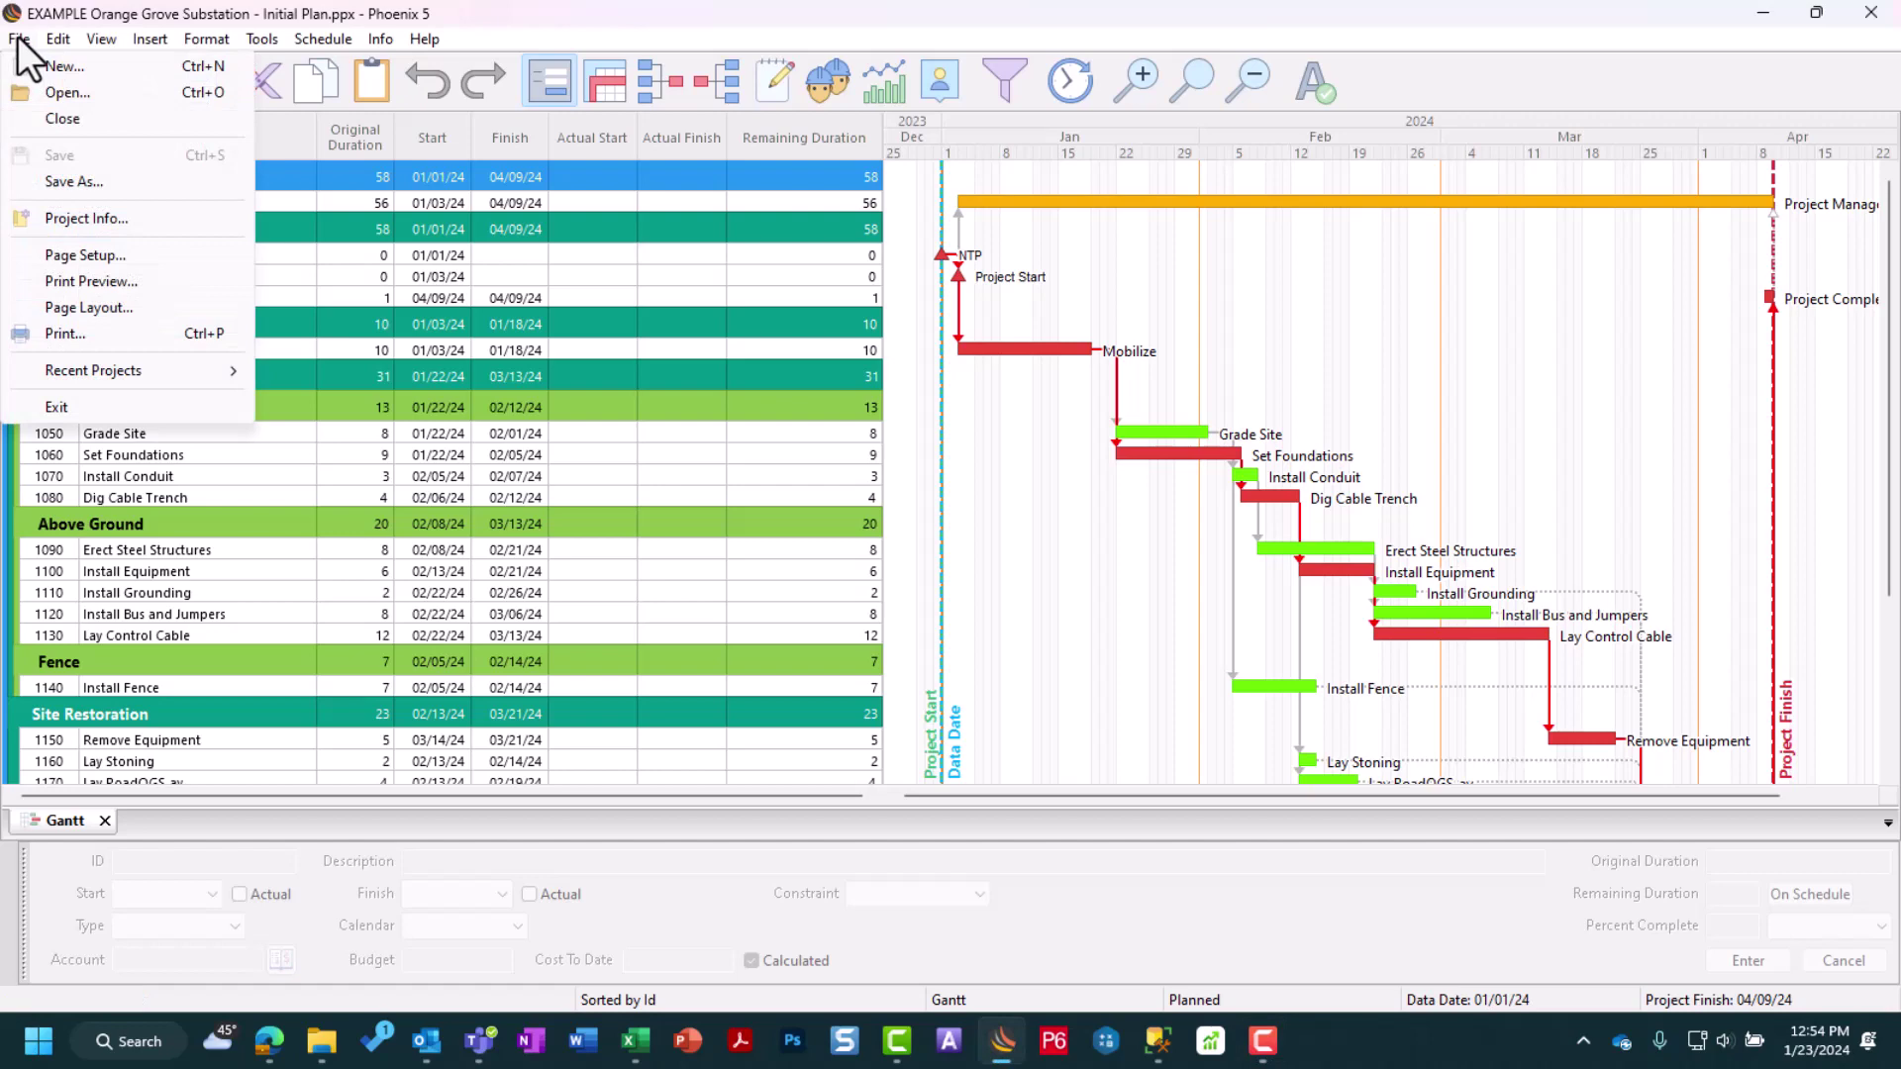
{"action": "left_click", "coordinate": [111, 182]}
{"action": "left_click", "coordinate": [490, 498]}
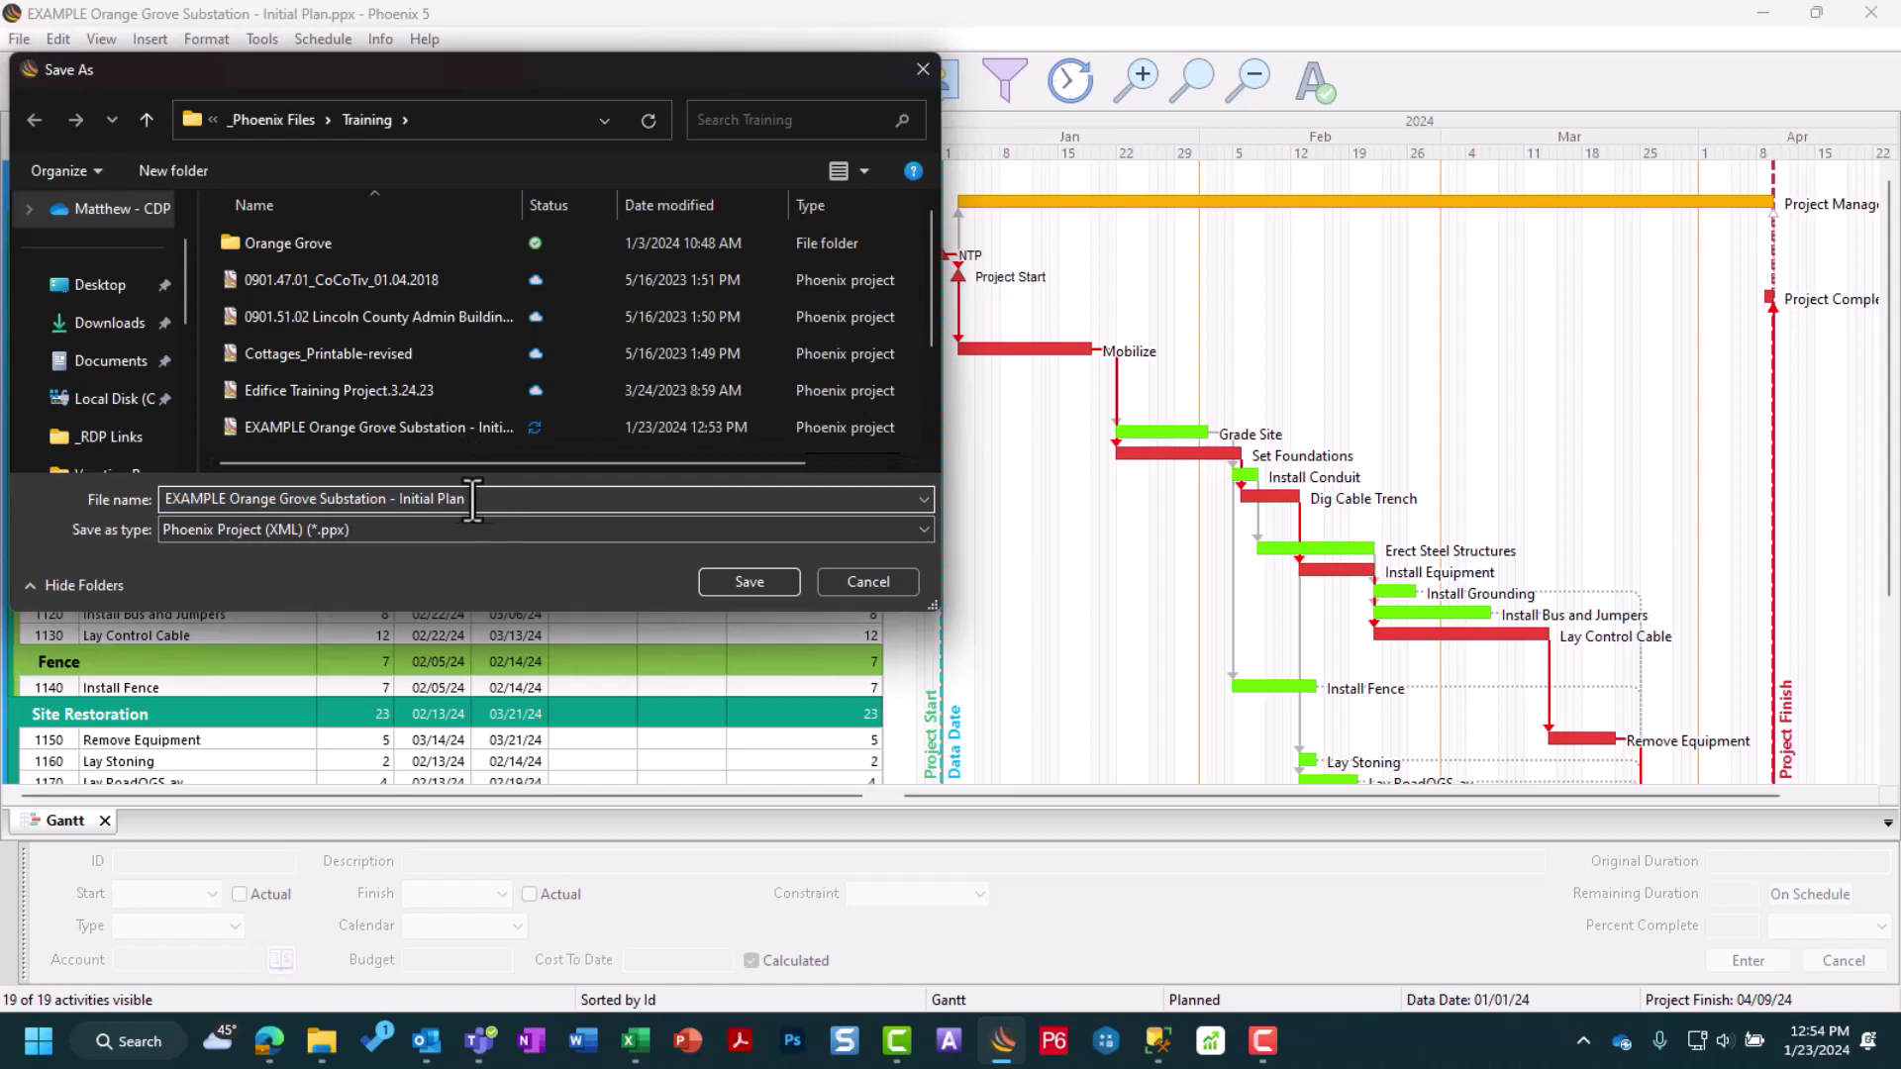
{"action": "left_click_drag", "start_coordinate": [421, 498], "coordinate": [506, 498]}
{"action": "type", "text": "Update as of 2024-01-08"}
- Save the 'Update as of 2024-01-08' file and switch to the Update Schedule layout
{"action": "left_click", "coordinate": [714, 588]}
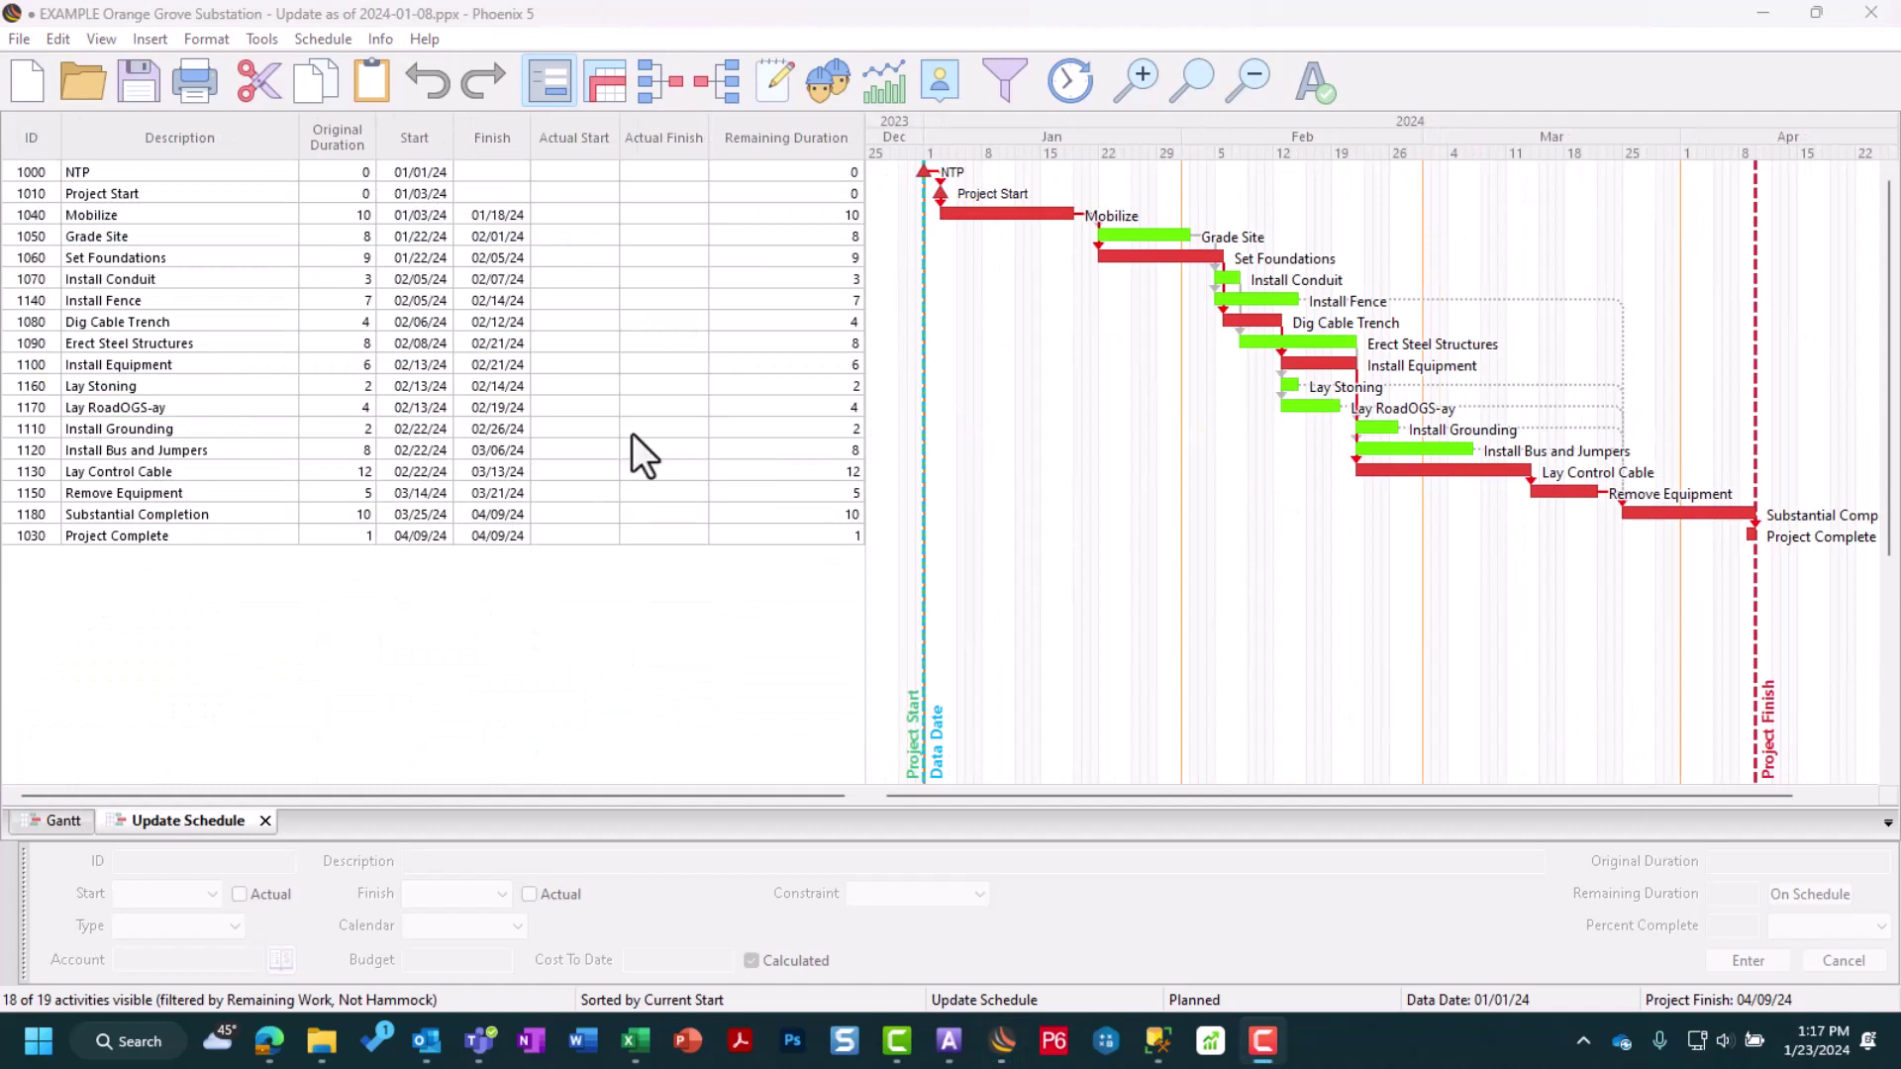
{"action": "left_click", "coordinate": [190, 826]}
- Begin a schedule update at data date 01/08/24 with storepoint 'Update as of 2024-01-08'
{"action": "left_click", "coordinate": [321, 43]}
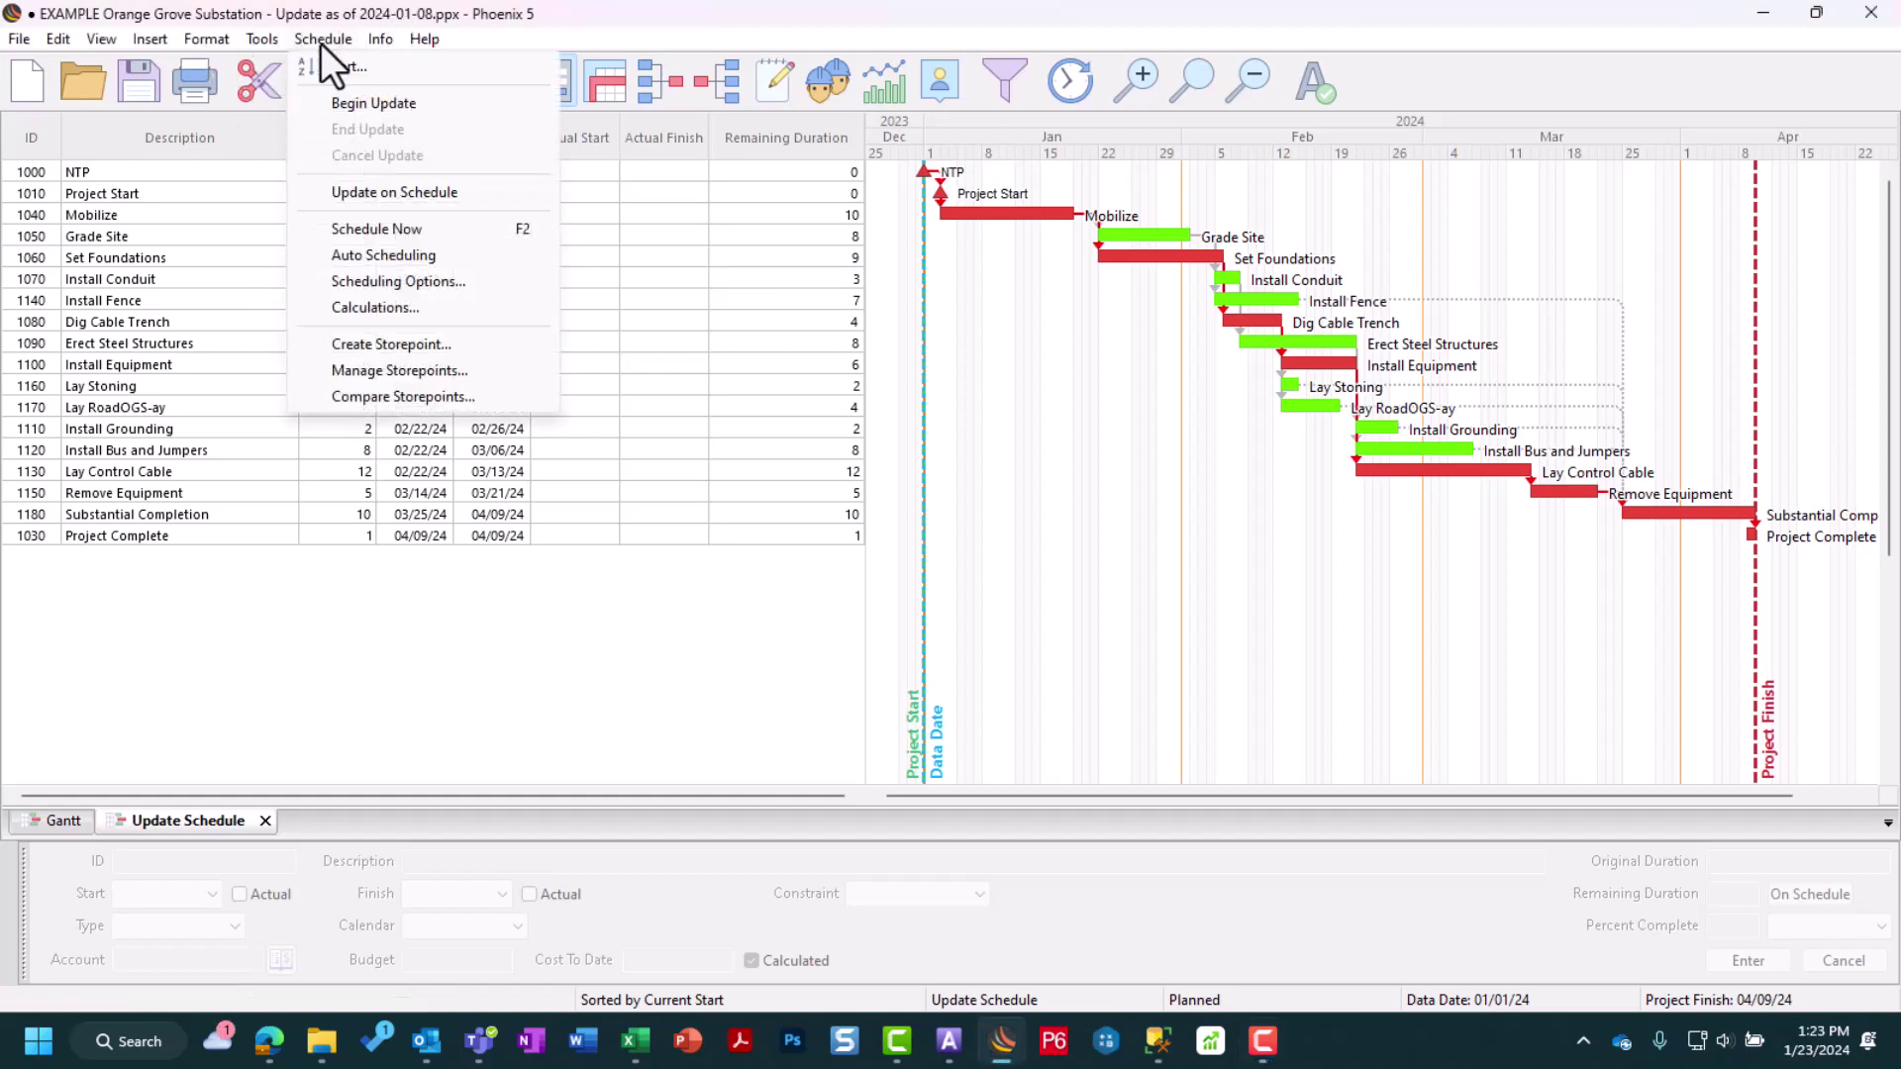
{"action": "left_click", "coordinate": [321, 44]}
{"action": "left_click", "coordinate": [319, 104]}
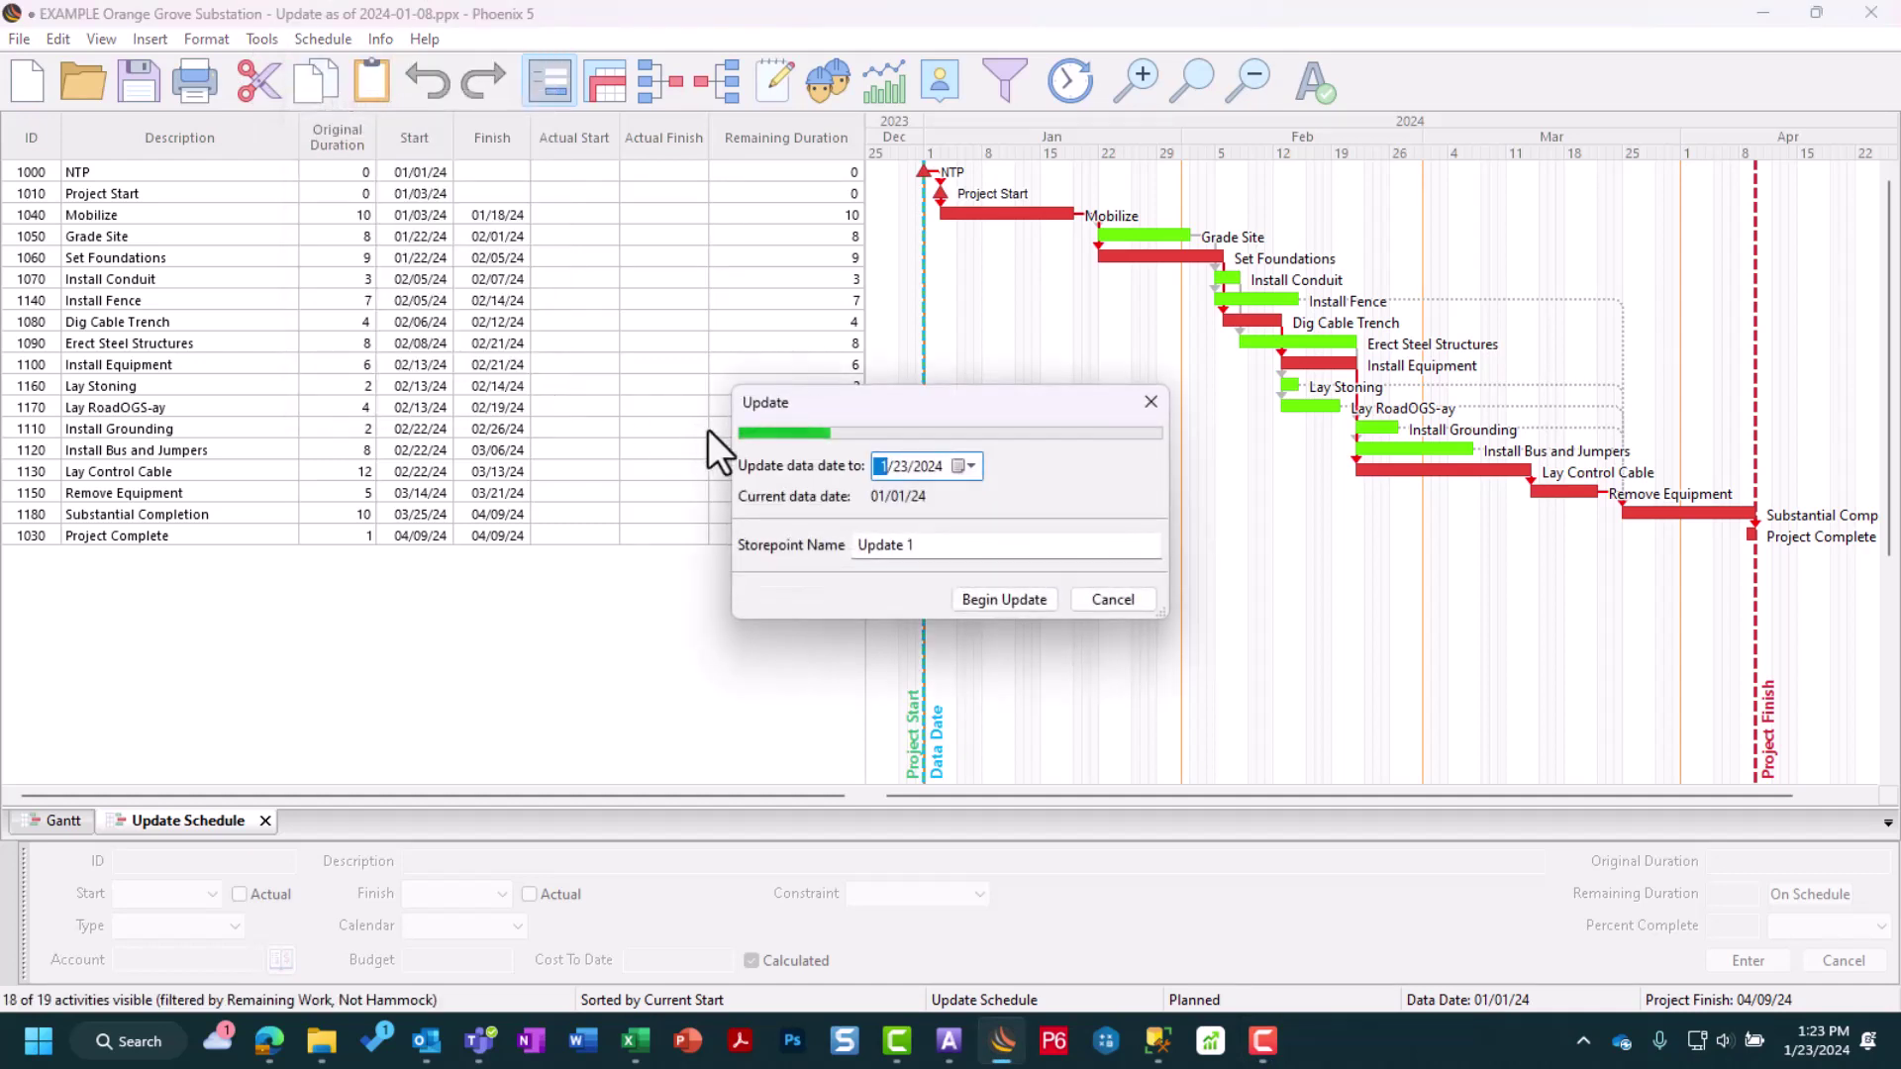
{"action": "left_click", "coordinate": [956, 467]}
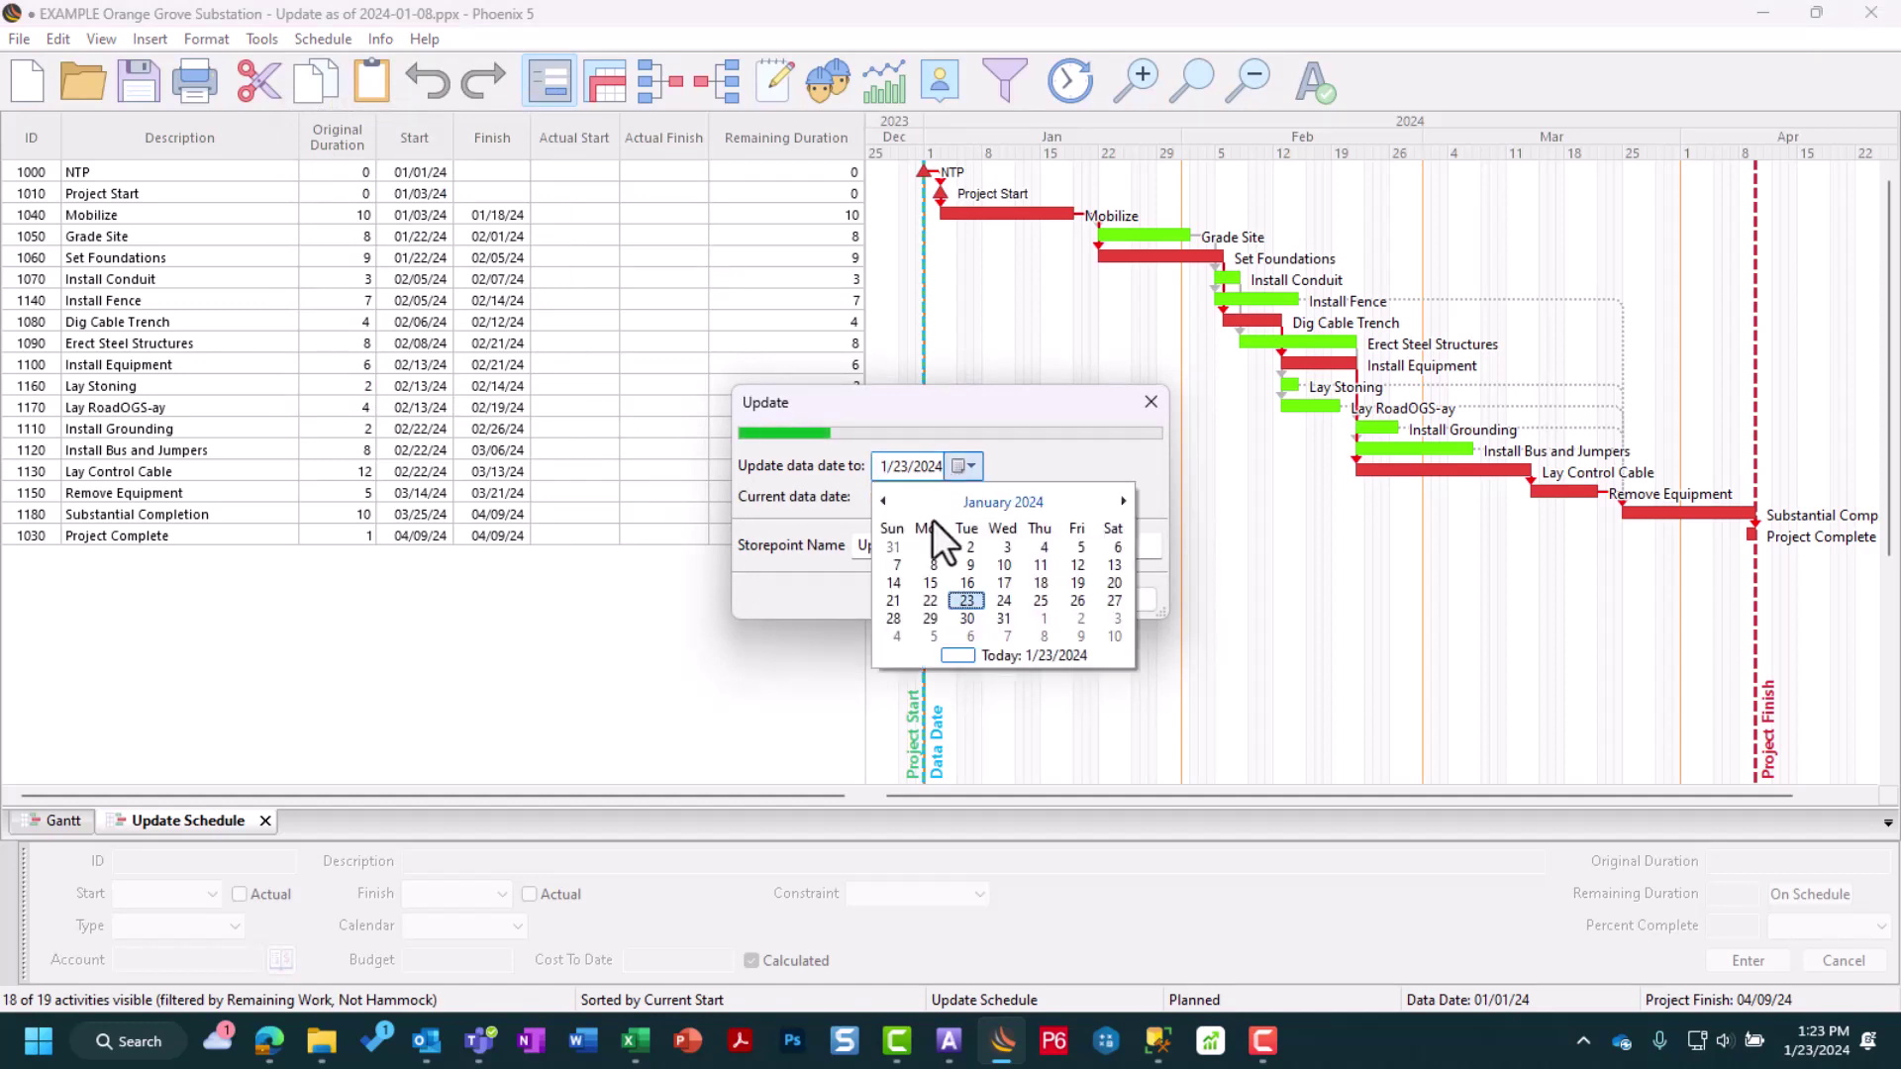
{"action": "left_click", "coordinate": [931, 567]}
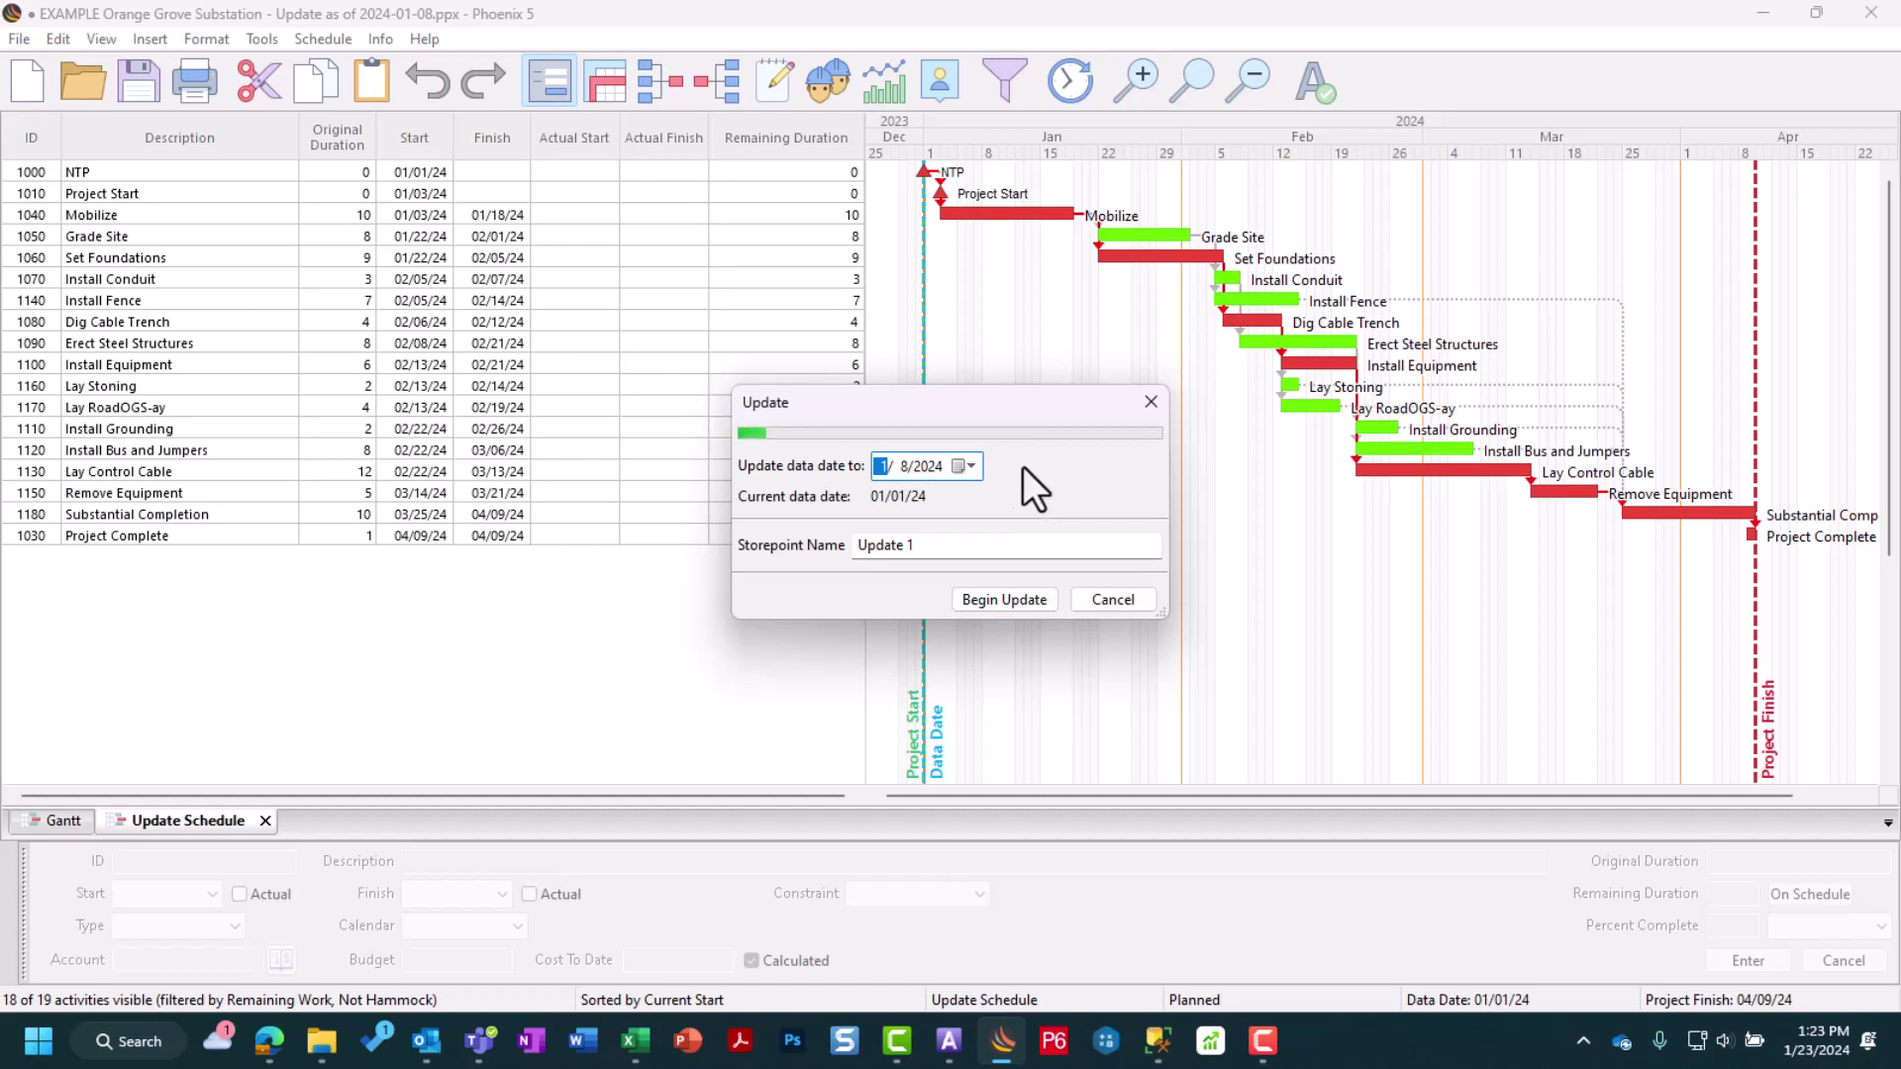
{"action": "left_click", "coordinate": [968, 540]}
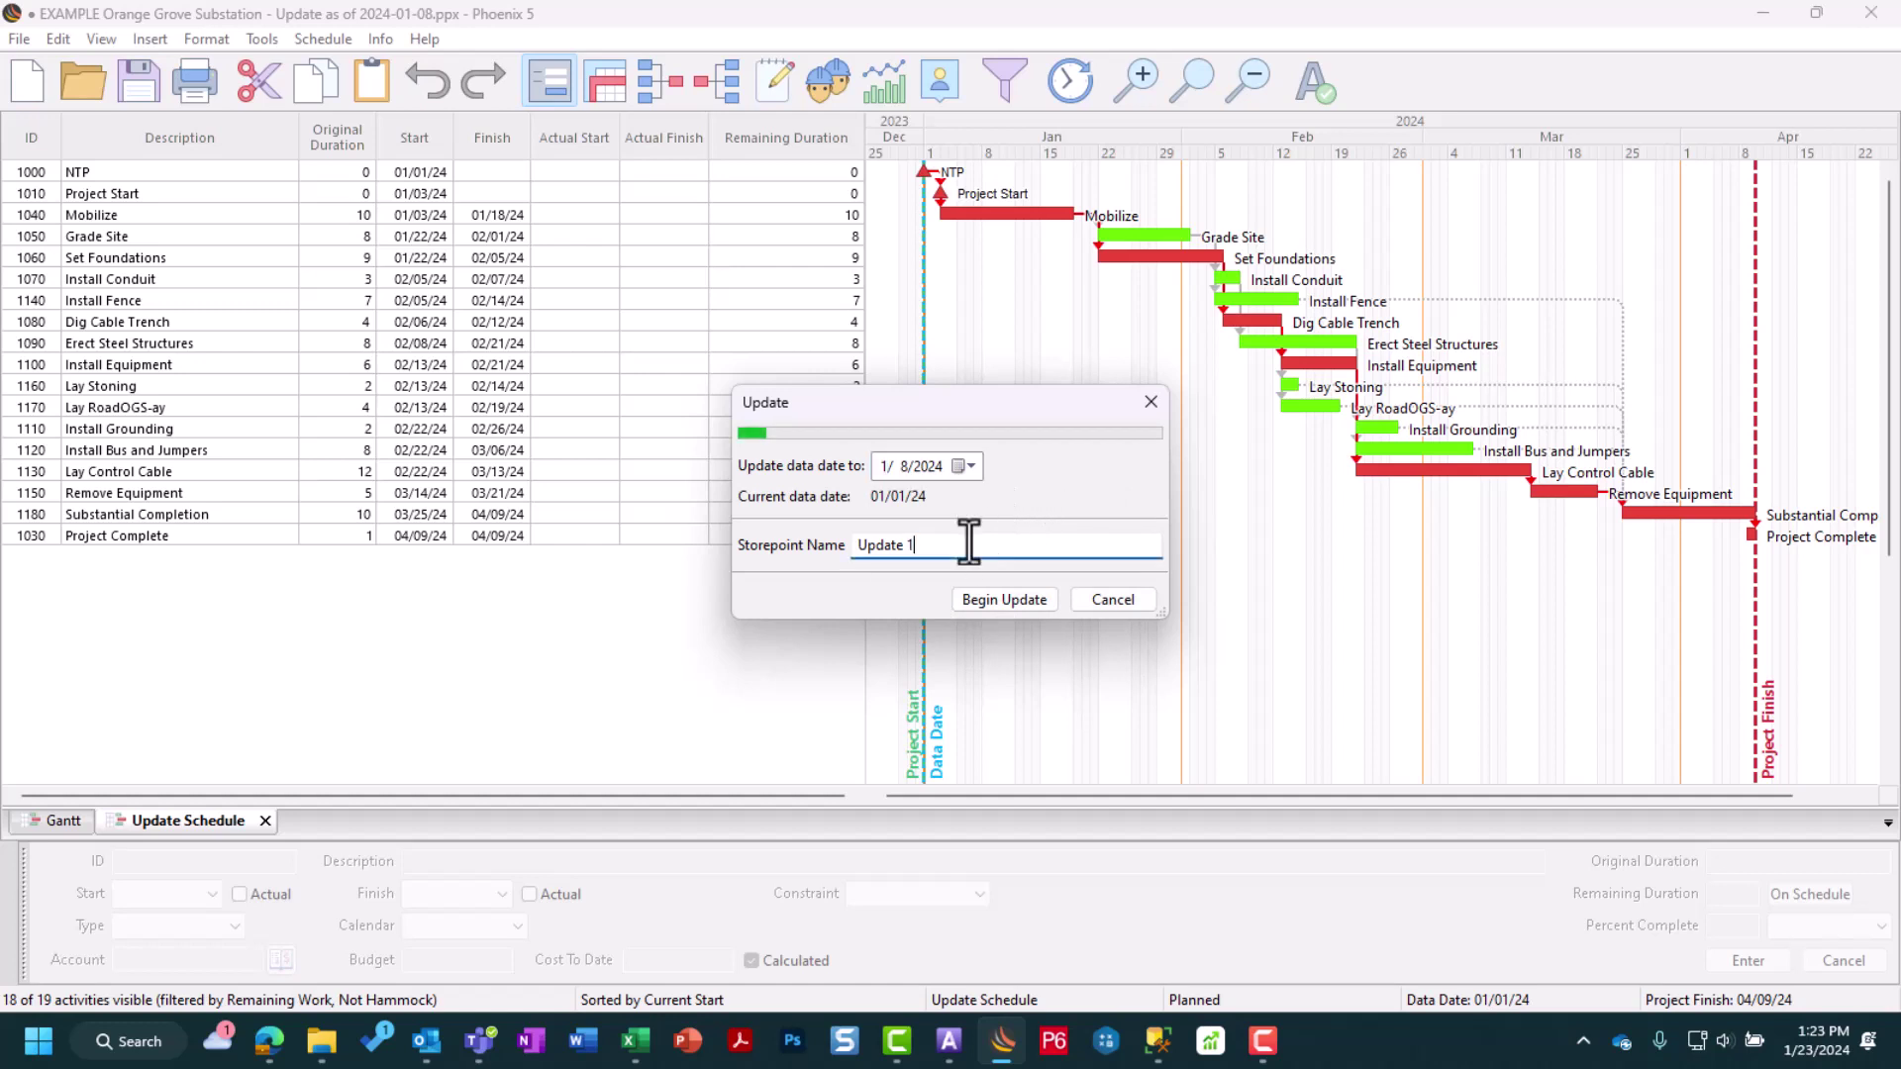
{"action": "key", "text": "ctrl+a"}
{"action": "type", "text": "Update as of 2024-01-08"}
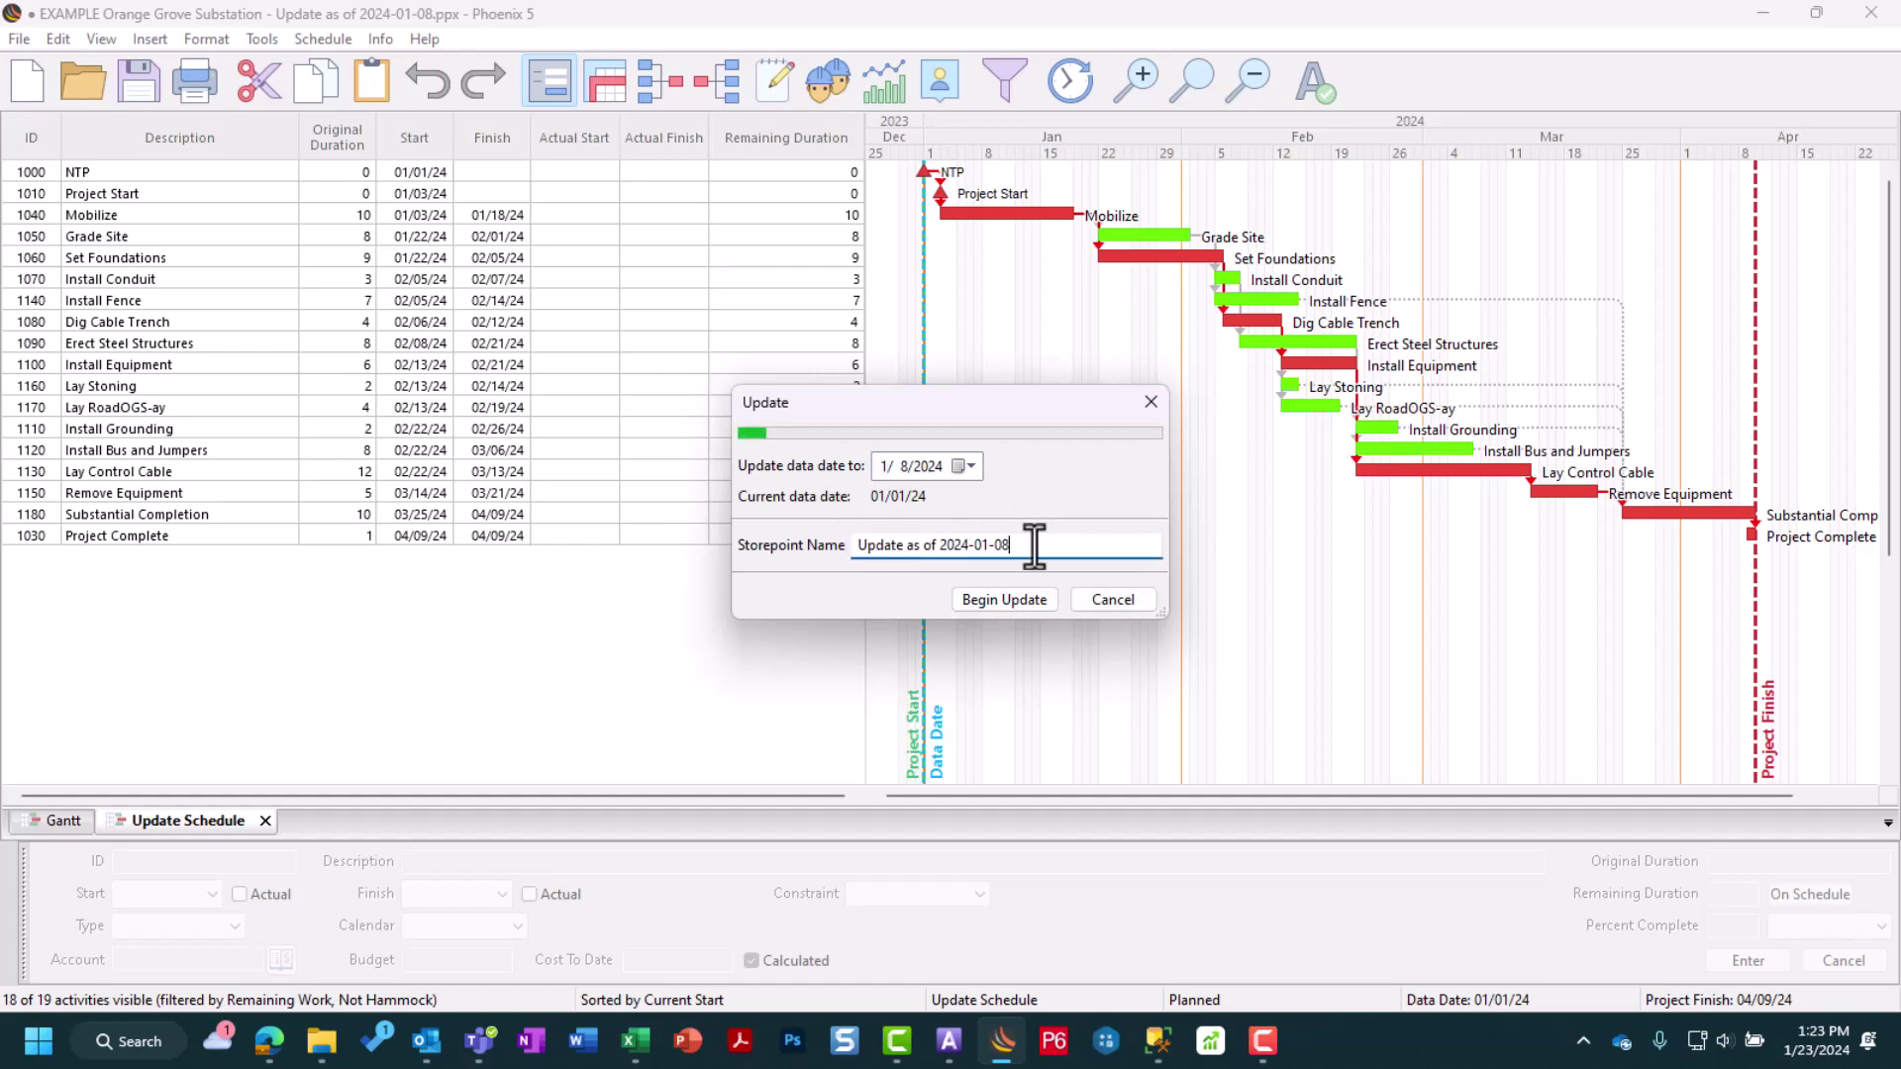
{"action": "left_click", "coordinate": [1002, 599]}
{"action": "left_click", "coordinate": [965, 531]}
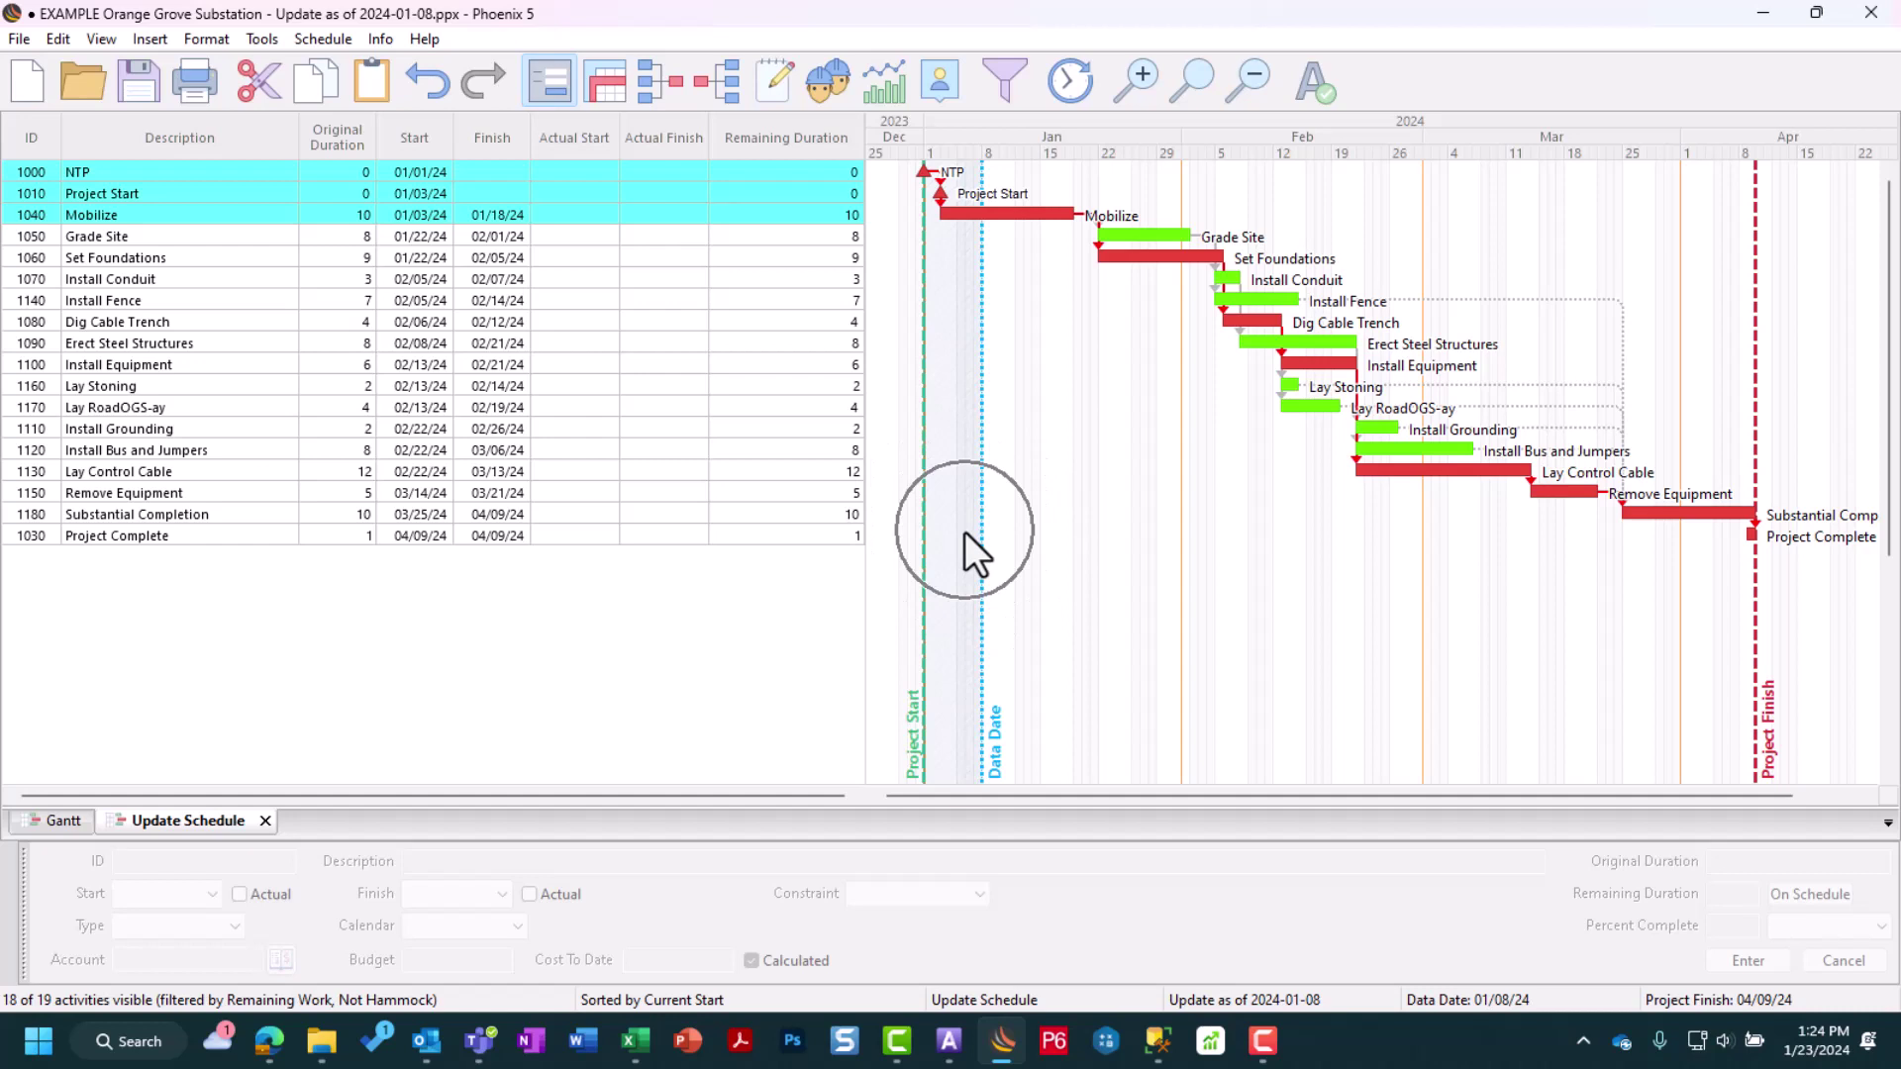
{"action": "left_click", "coordinate": [957, 561]}
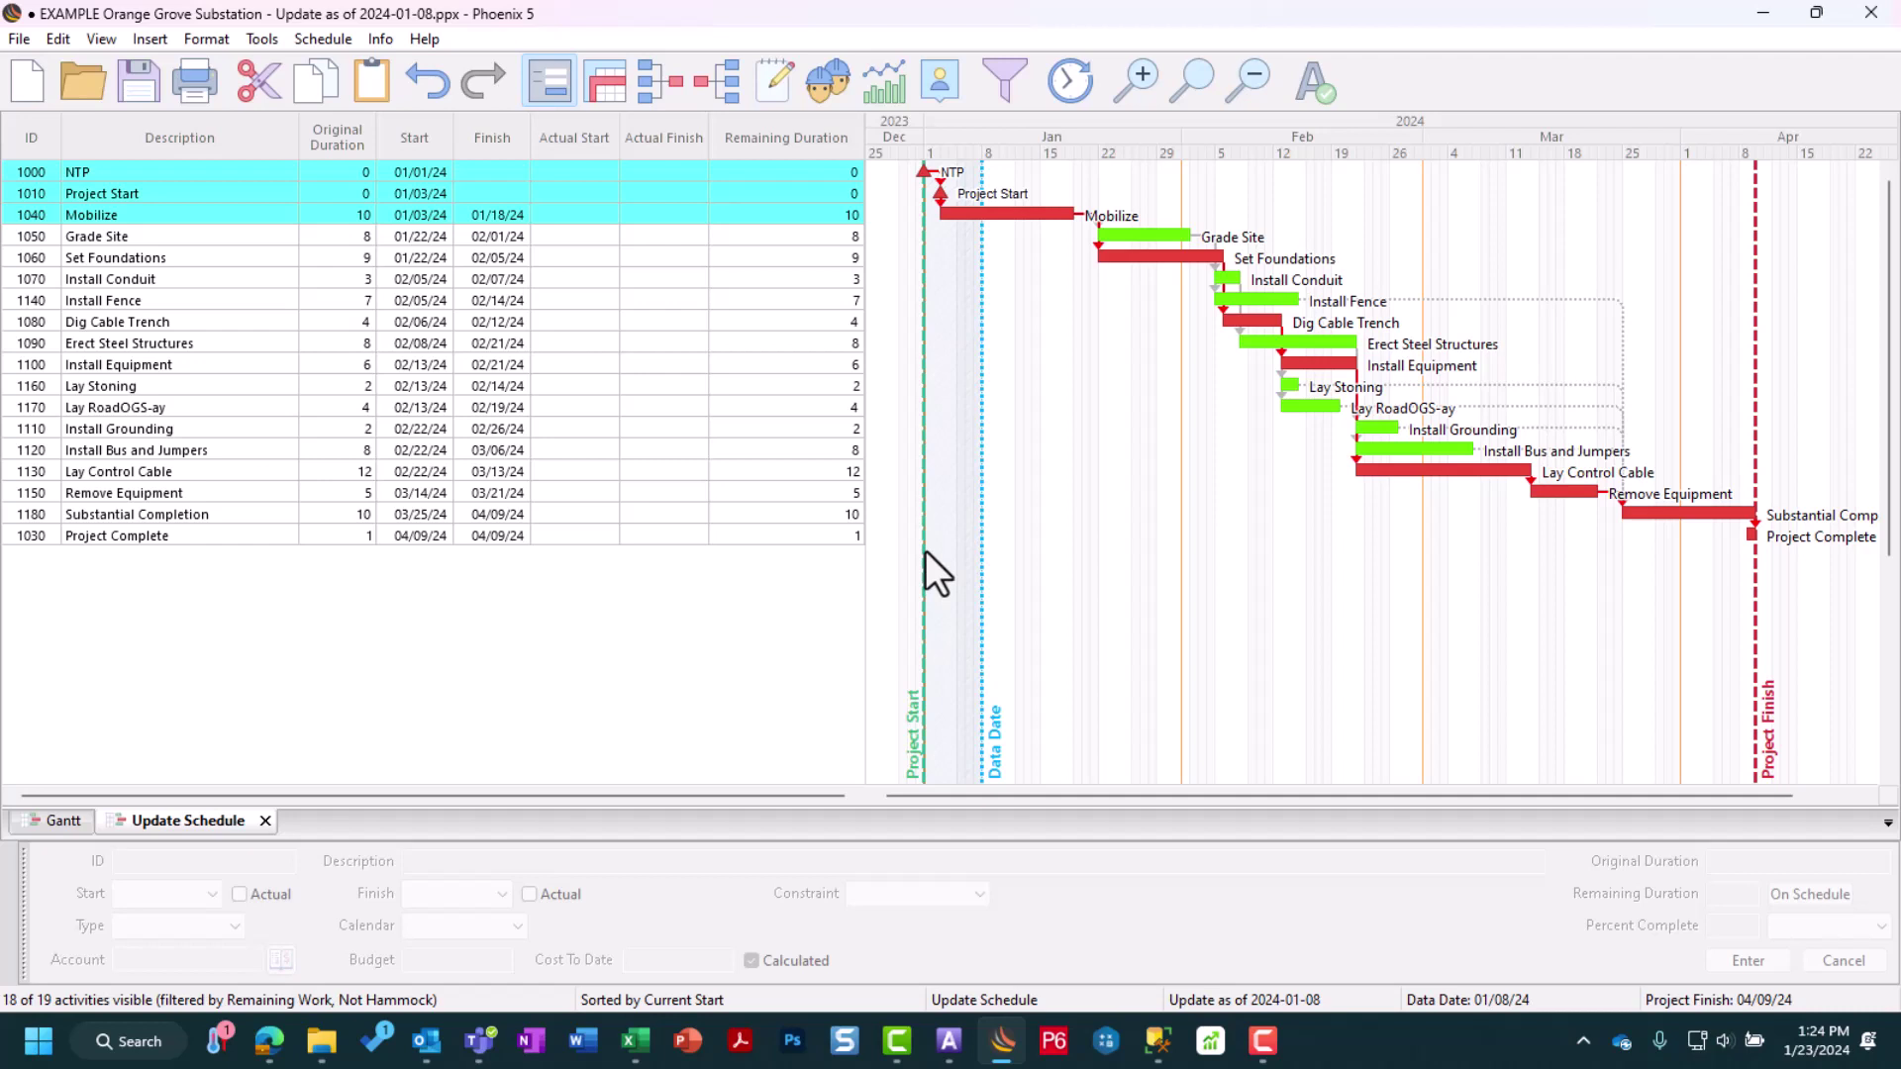
{"action": "left_click", "coordinate": [532, 210]}
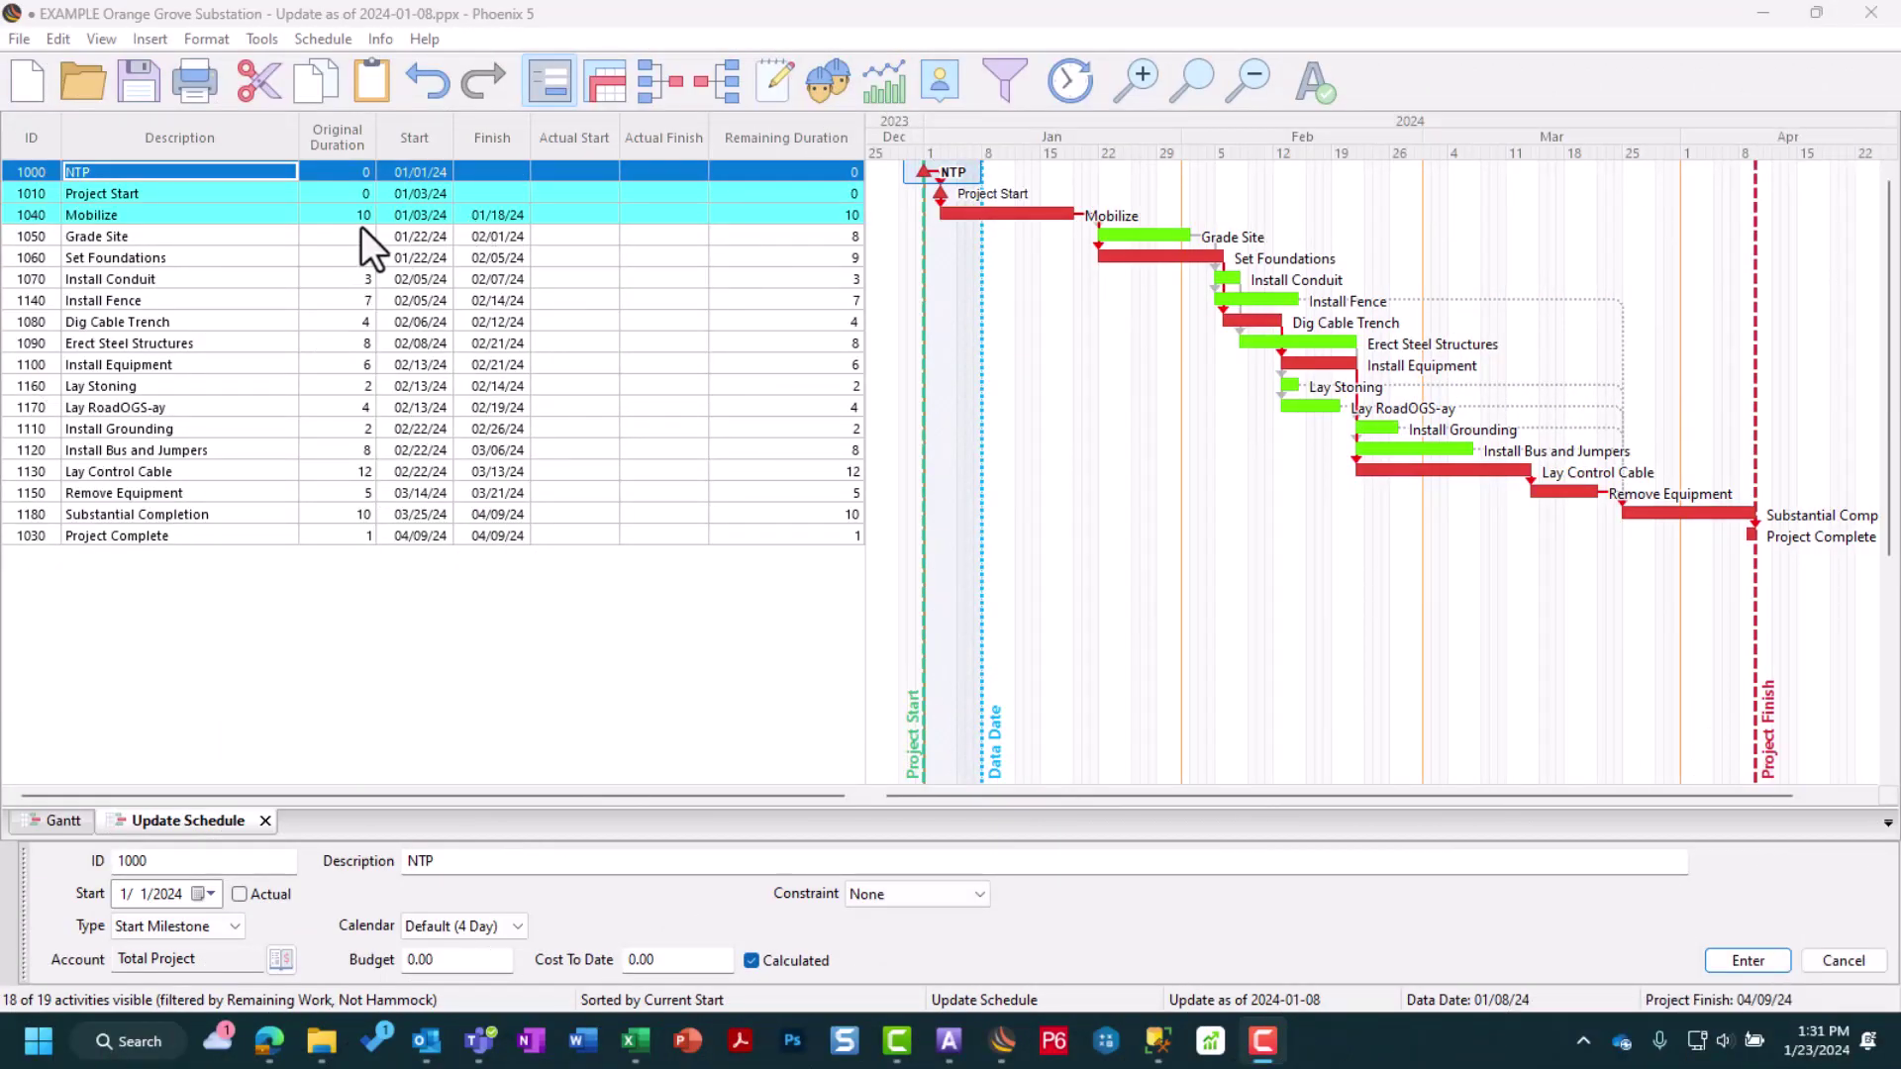
- Record NTP's actual start as 01/01/24
{"action": "left_click", "coordinate": [574, 173]}
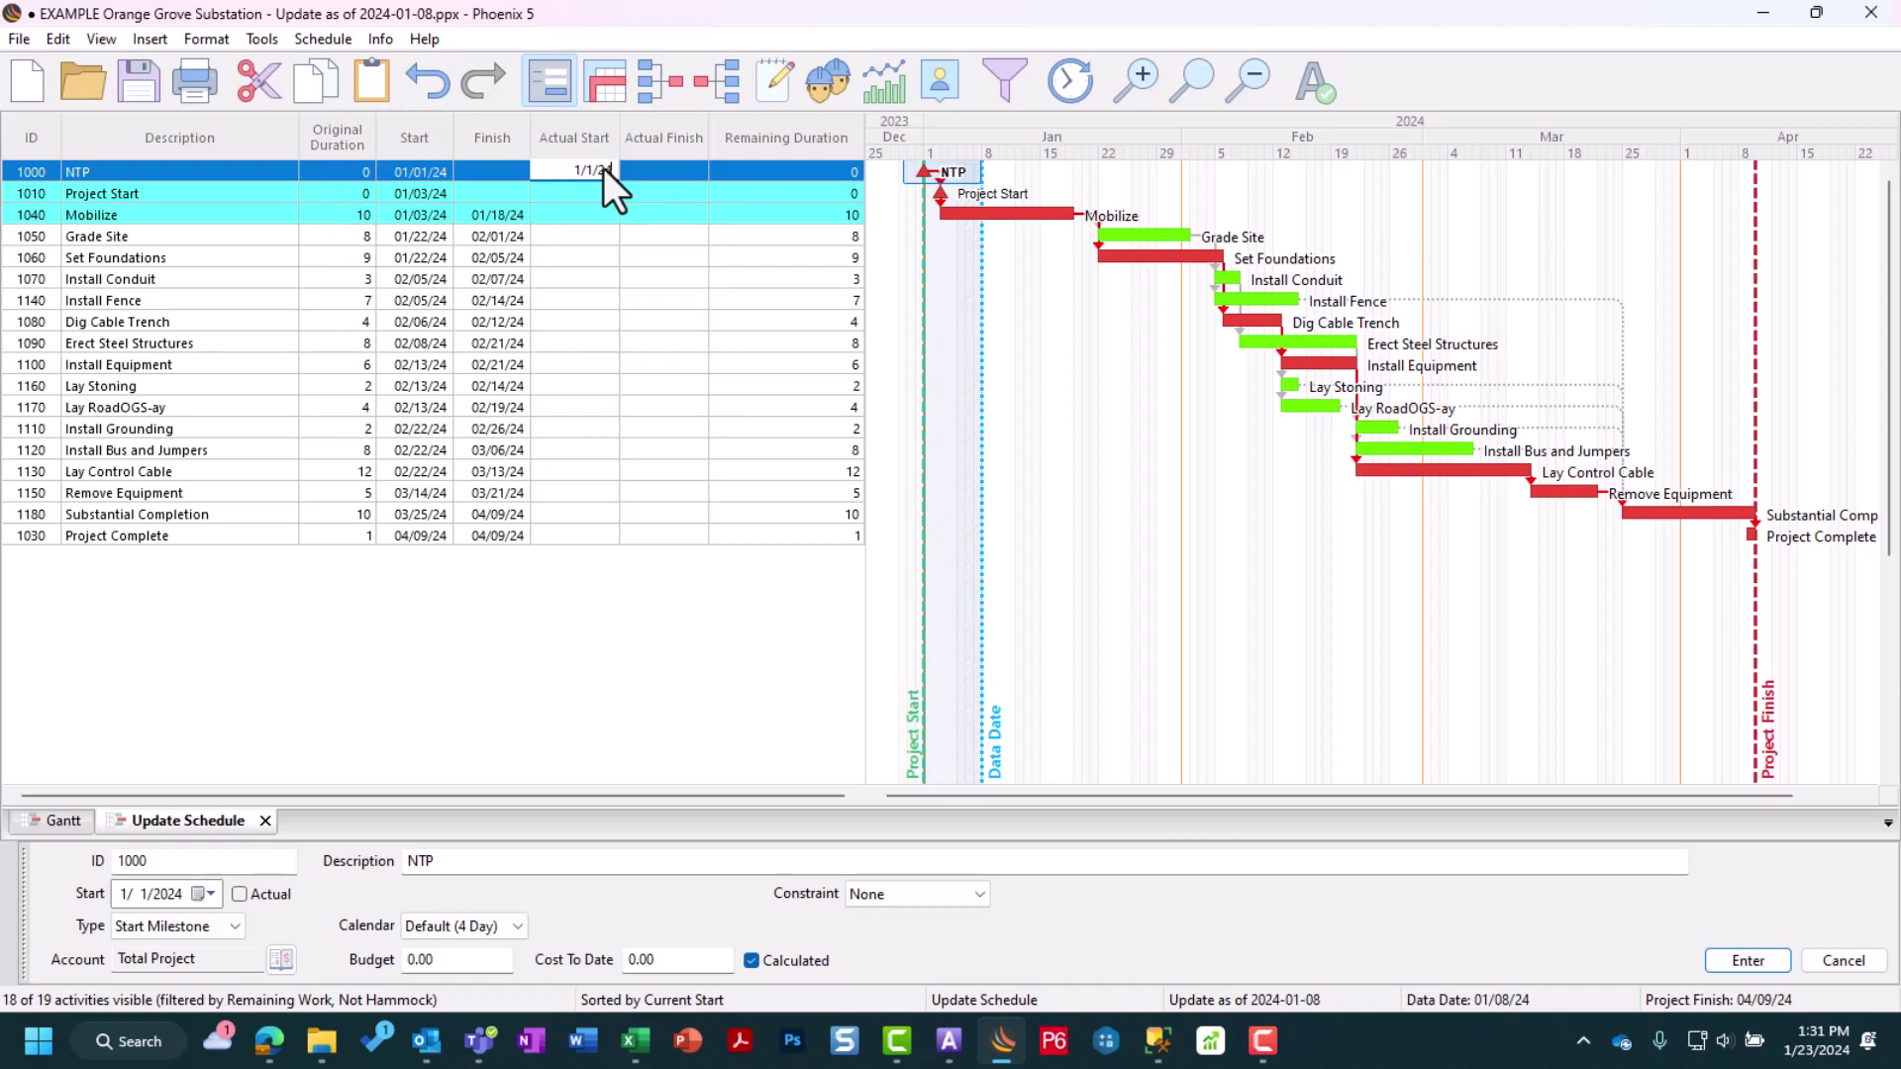
{"action": "key", "text": "BackSpace"}
{"action": "key", "text": "BackSpace"}
{"action": "key", "text": "BackSpace"}
{"action": "key", "text": "BackSpace"}
{"action": "key", "text": "BackSpace"}
{"action": "key", "text": "BackSpace"}
{"action": "left_click", "coordinate": [240, 896]}
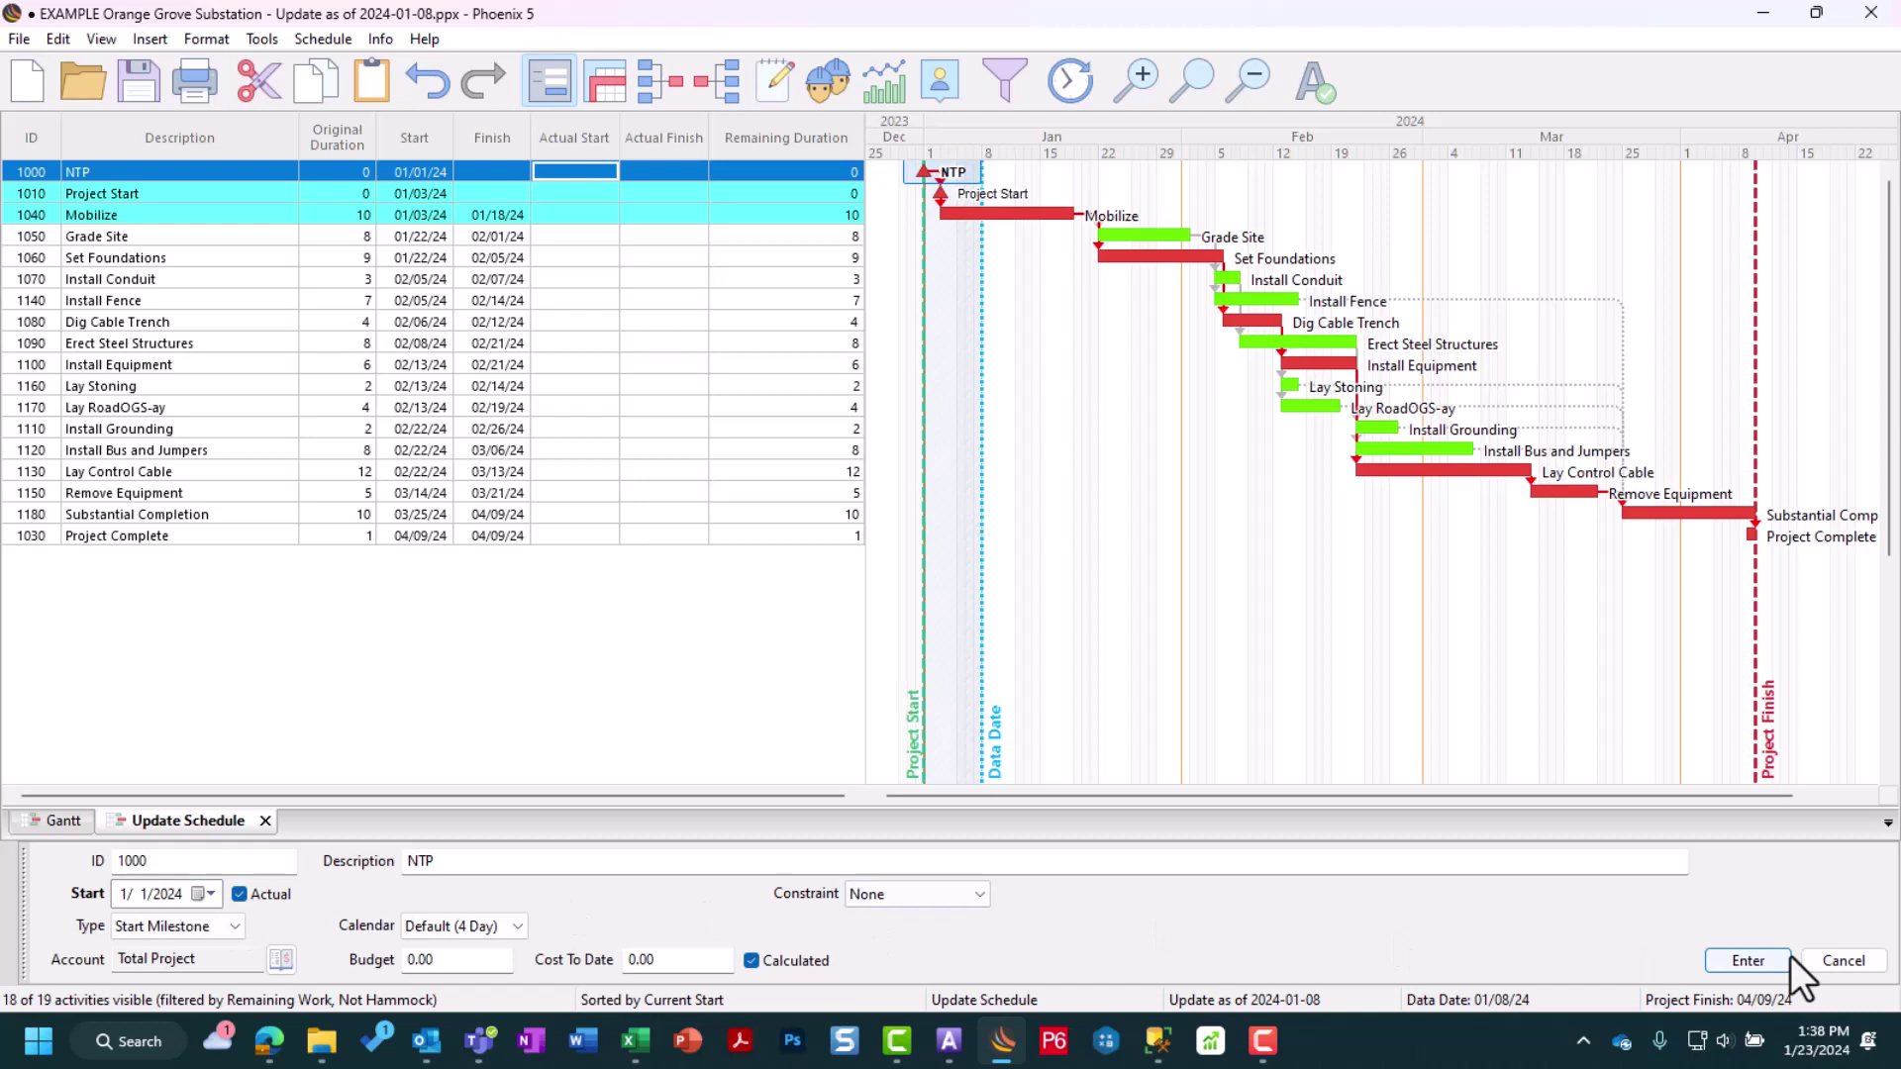
{"action": "left_click", "coordinate": [1748, 966]}
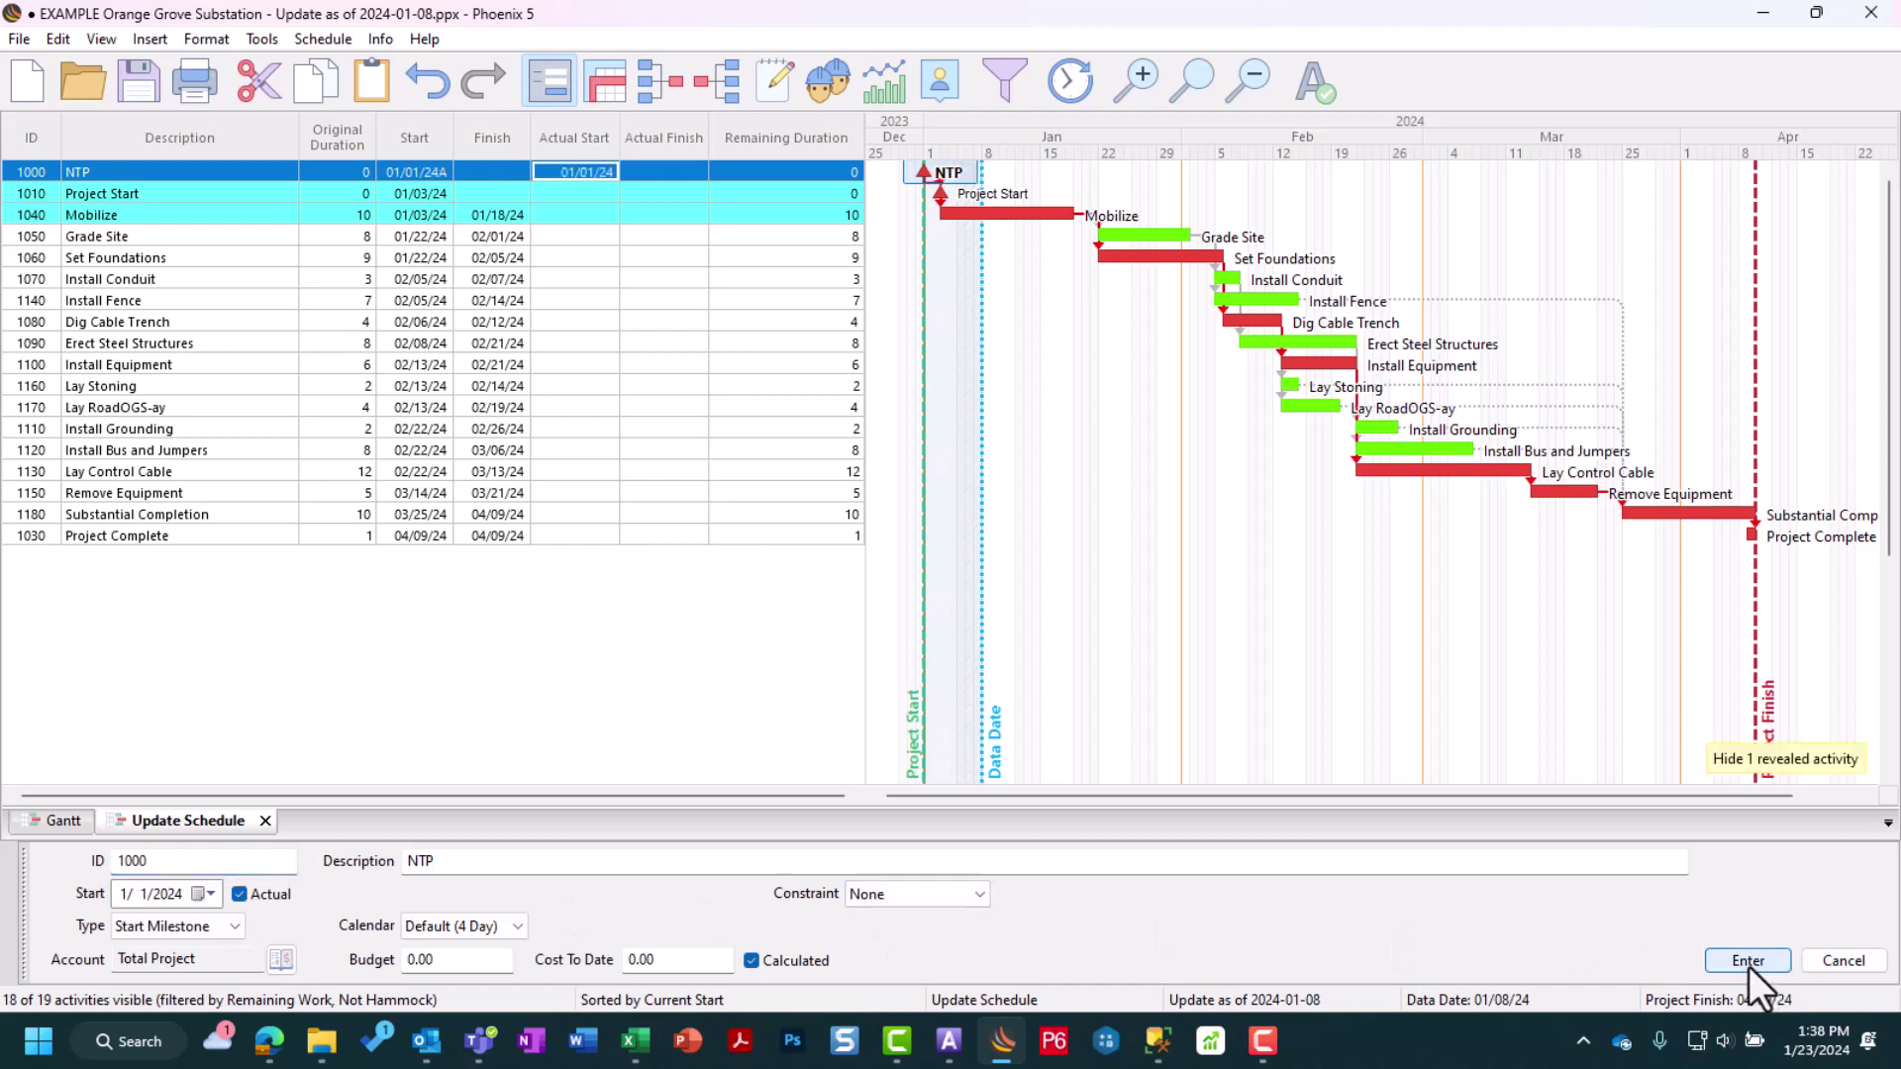
- Record Project Start's actual start as 01/03/24
{"action": "left_click", "coordinate": [556, 192]}
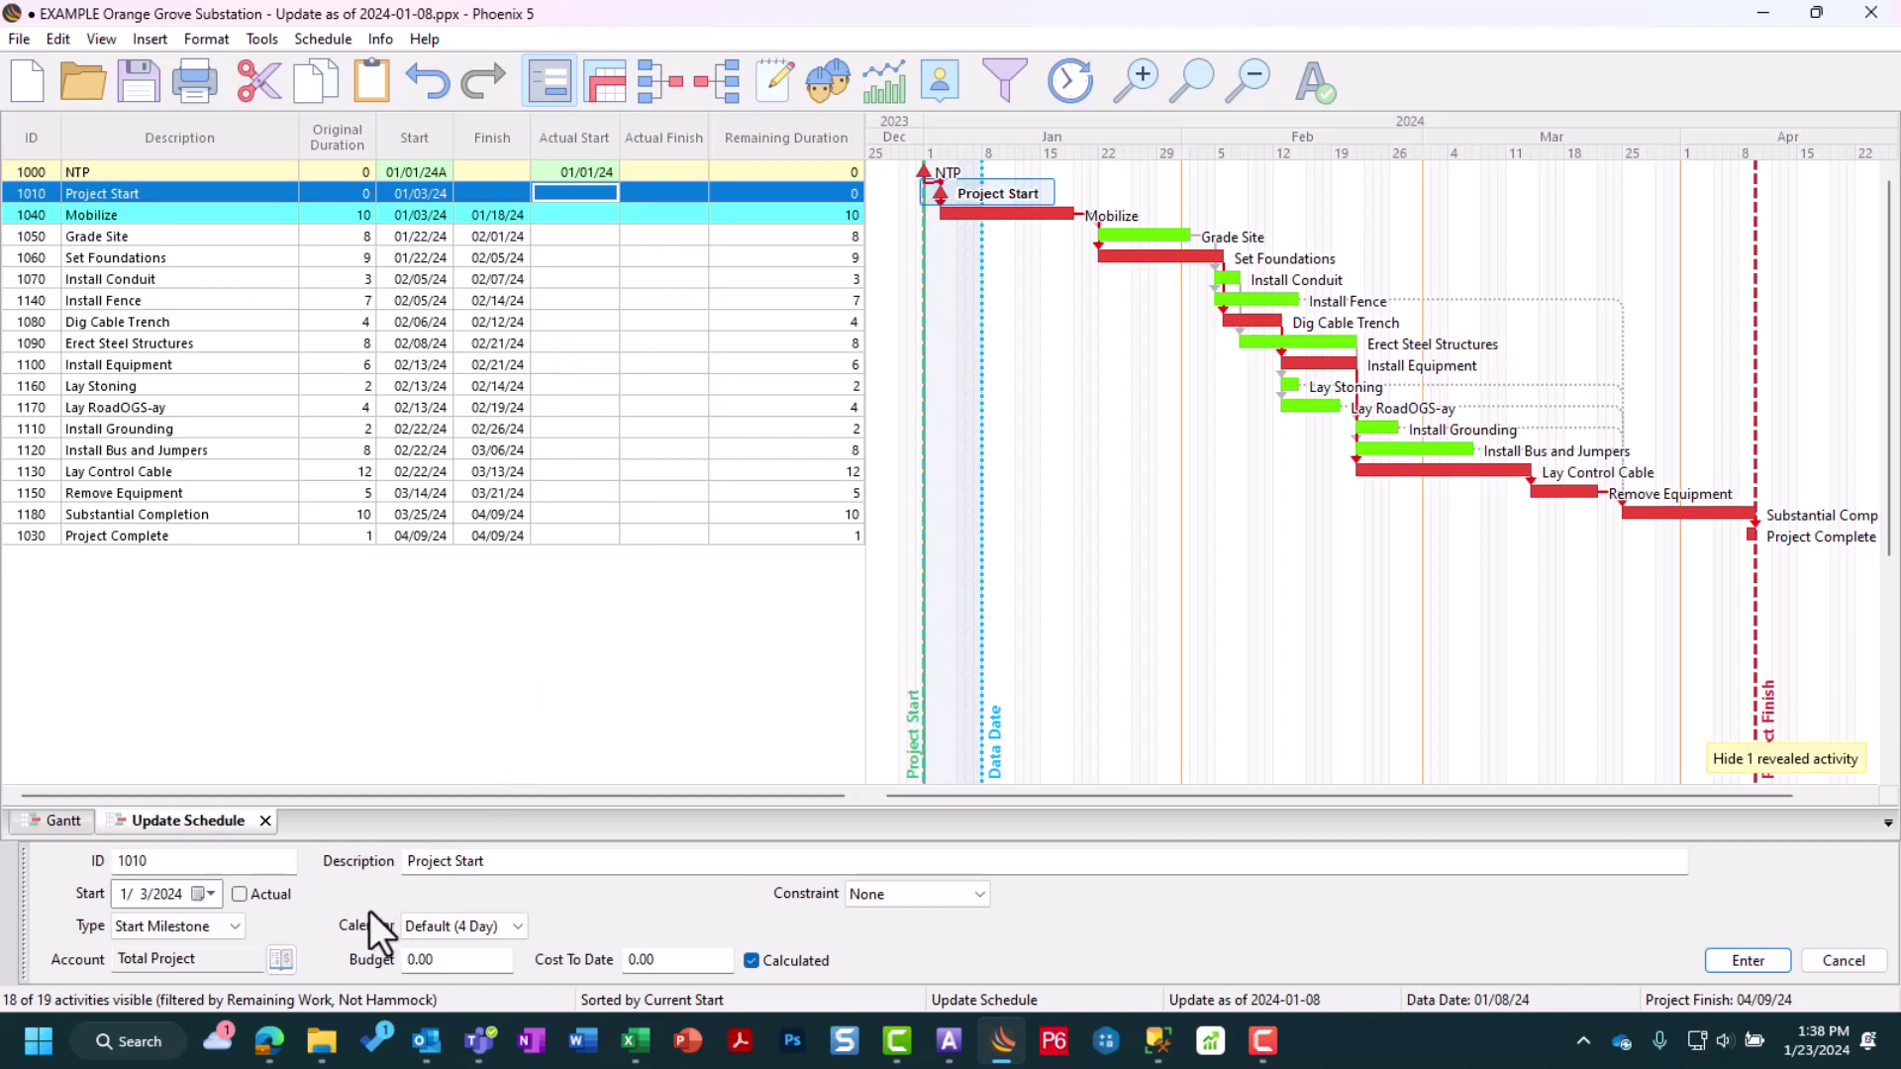
{"action": "left_click", "coordinate": [240, 895]}
{"action": "left_click", "coordinate": [158, 897]}
{"action": "left_click", "coordinate": [160, 896]}
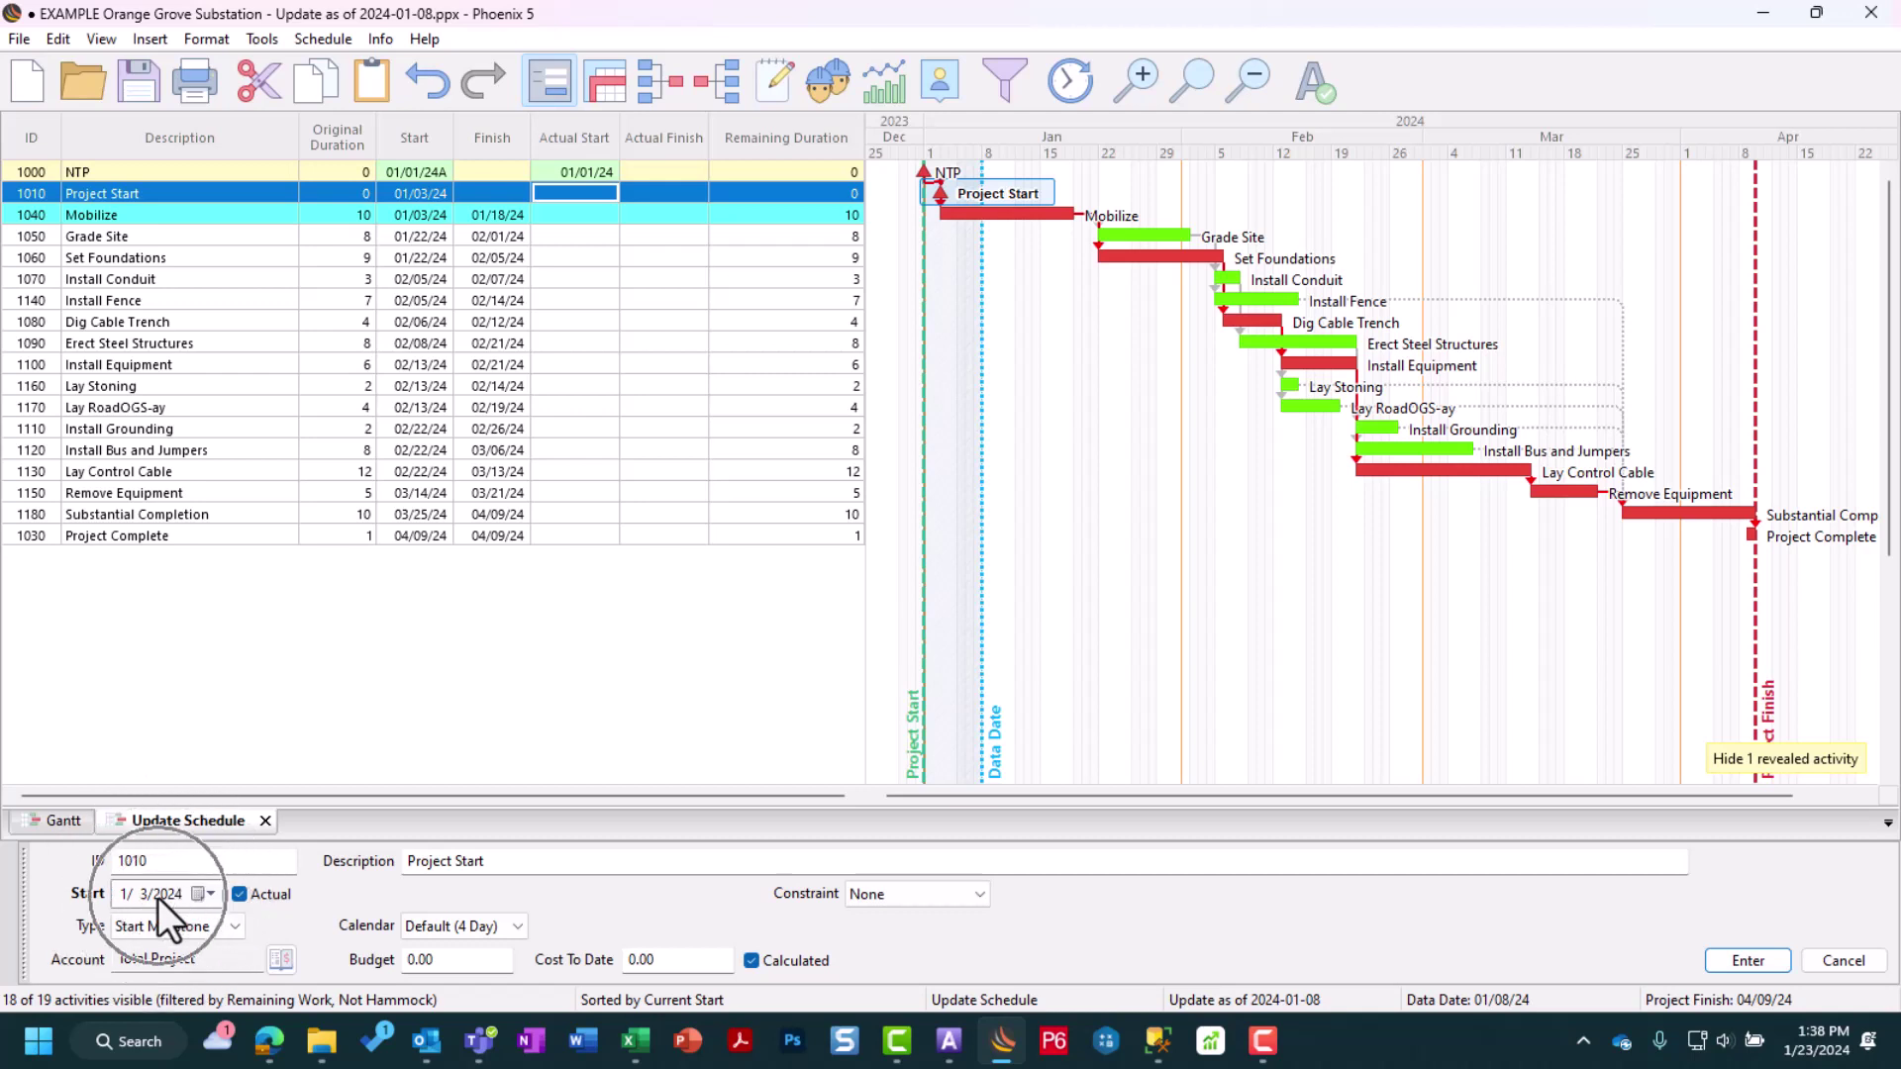
{"action": "left_click", "coordinate": [1747, 958]}
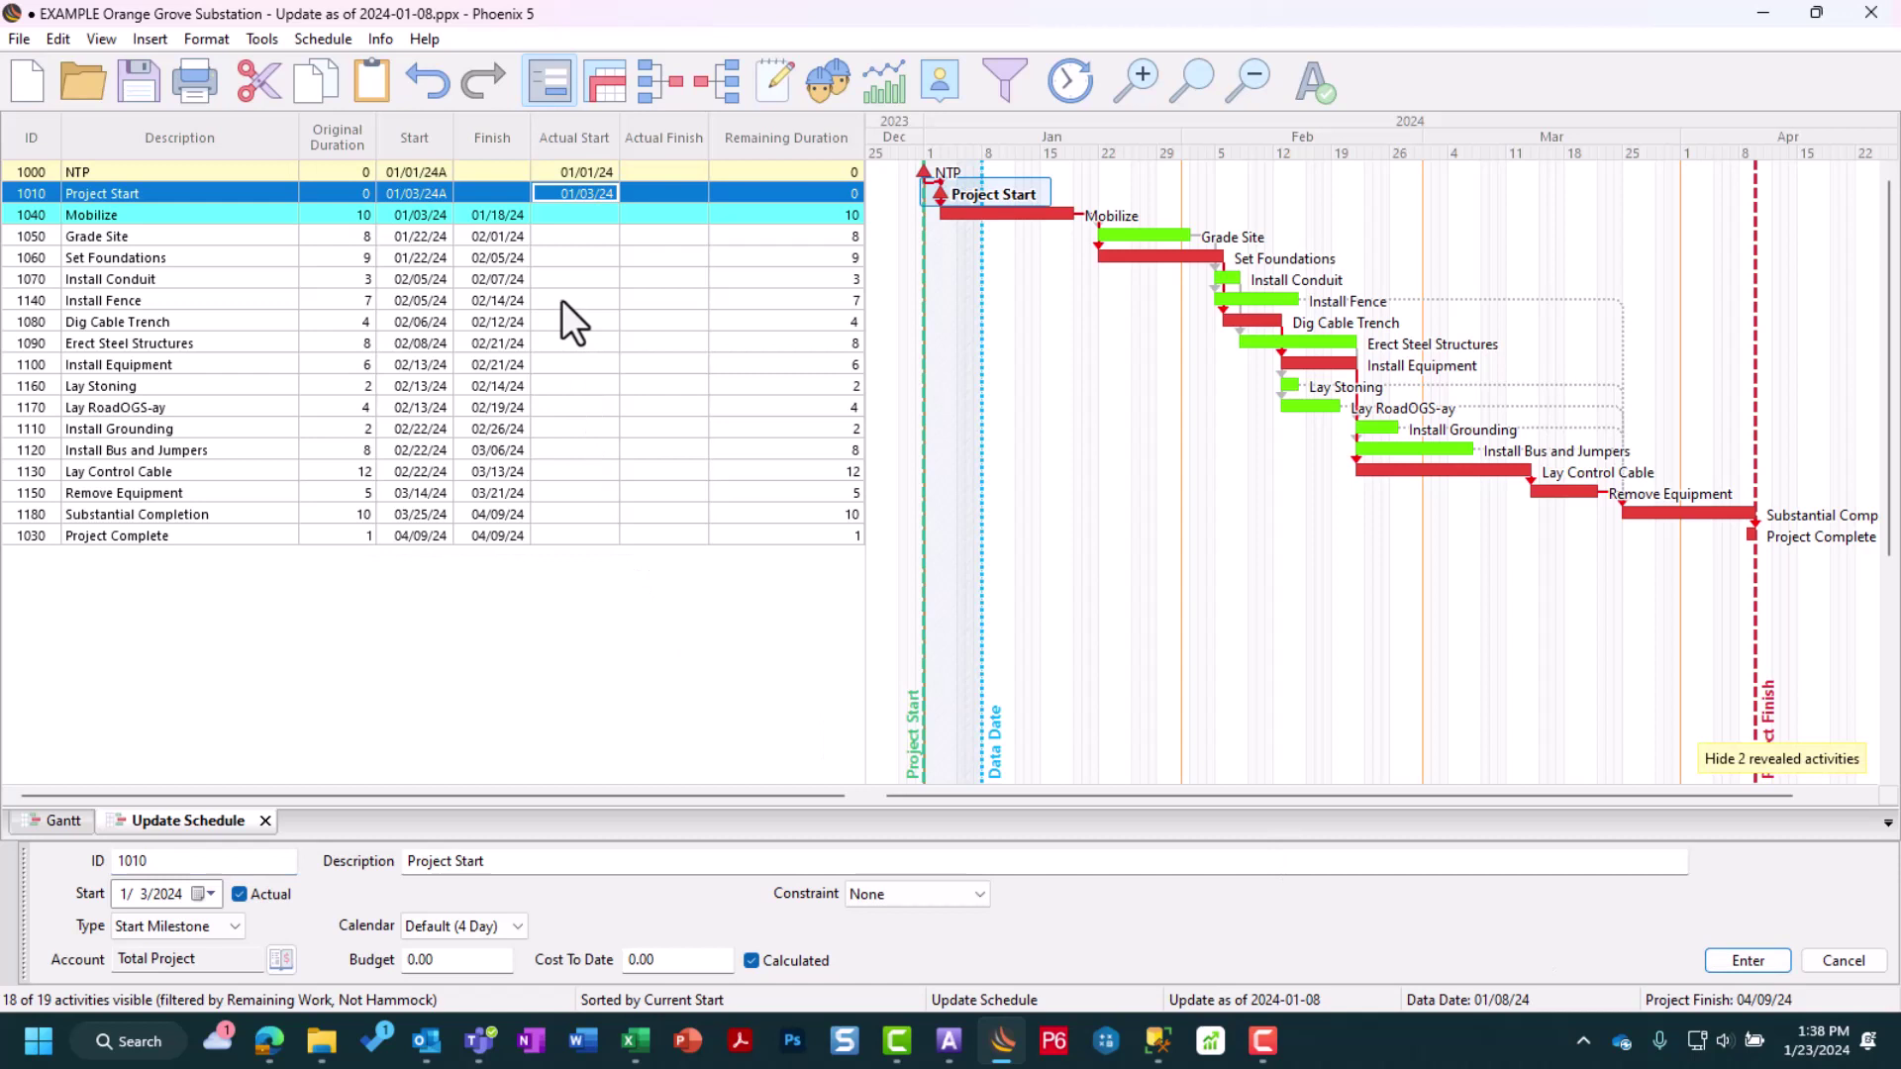
- Give Mobilize an actual start of 01/05/24, keeping its finish at 01/15/24
{"action": "left_click", "coordinate": [559, 220]}
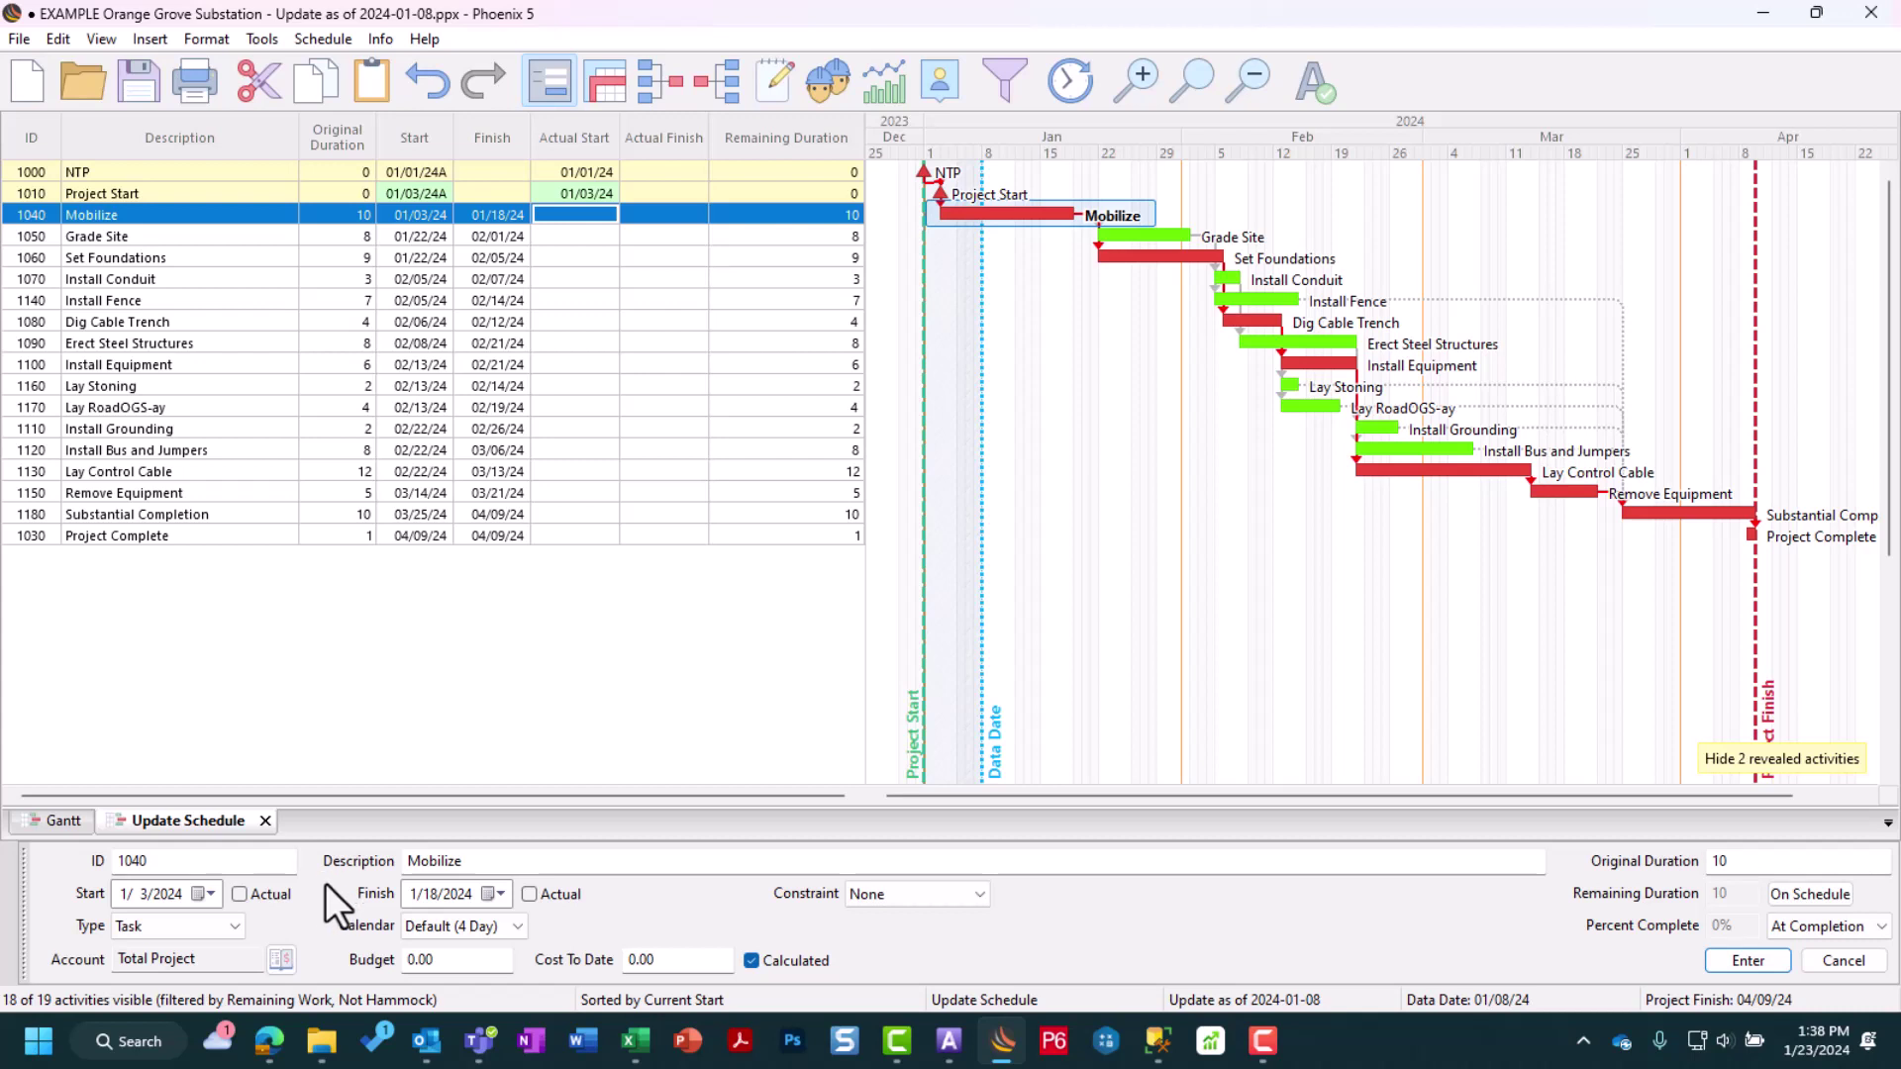
{"action": "left_click", "coordinate": [240, 894]}
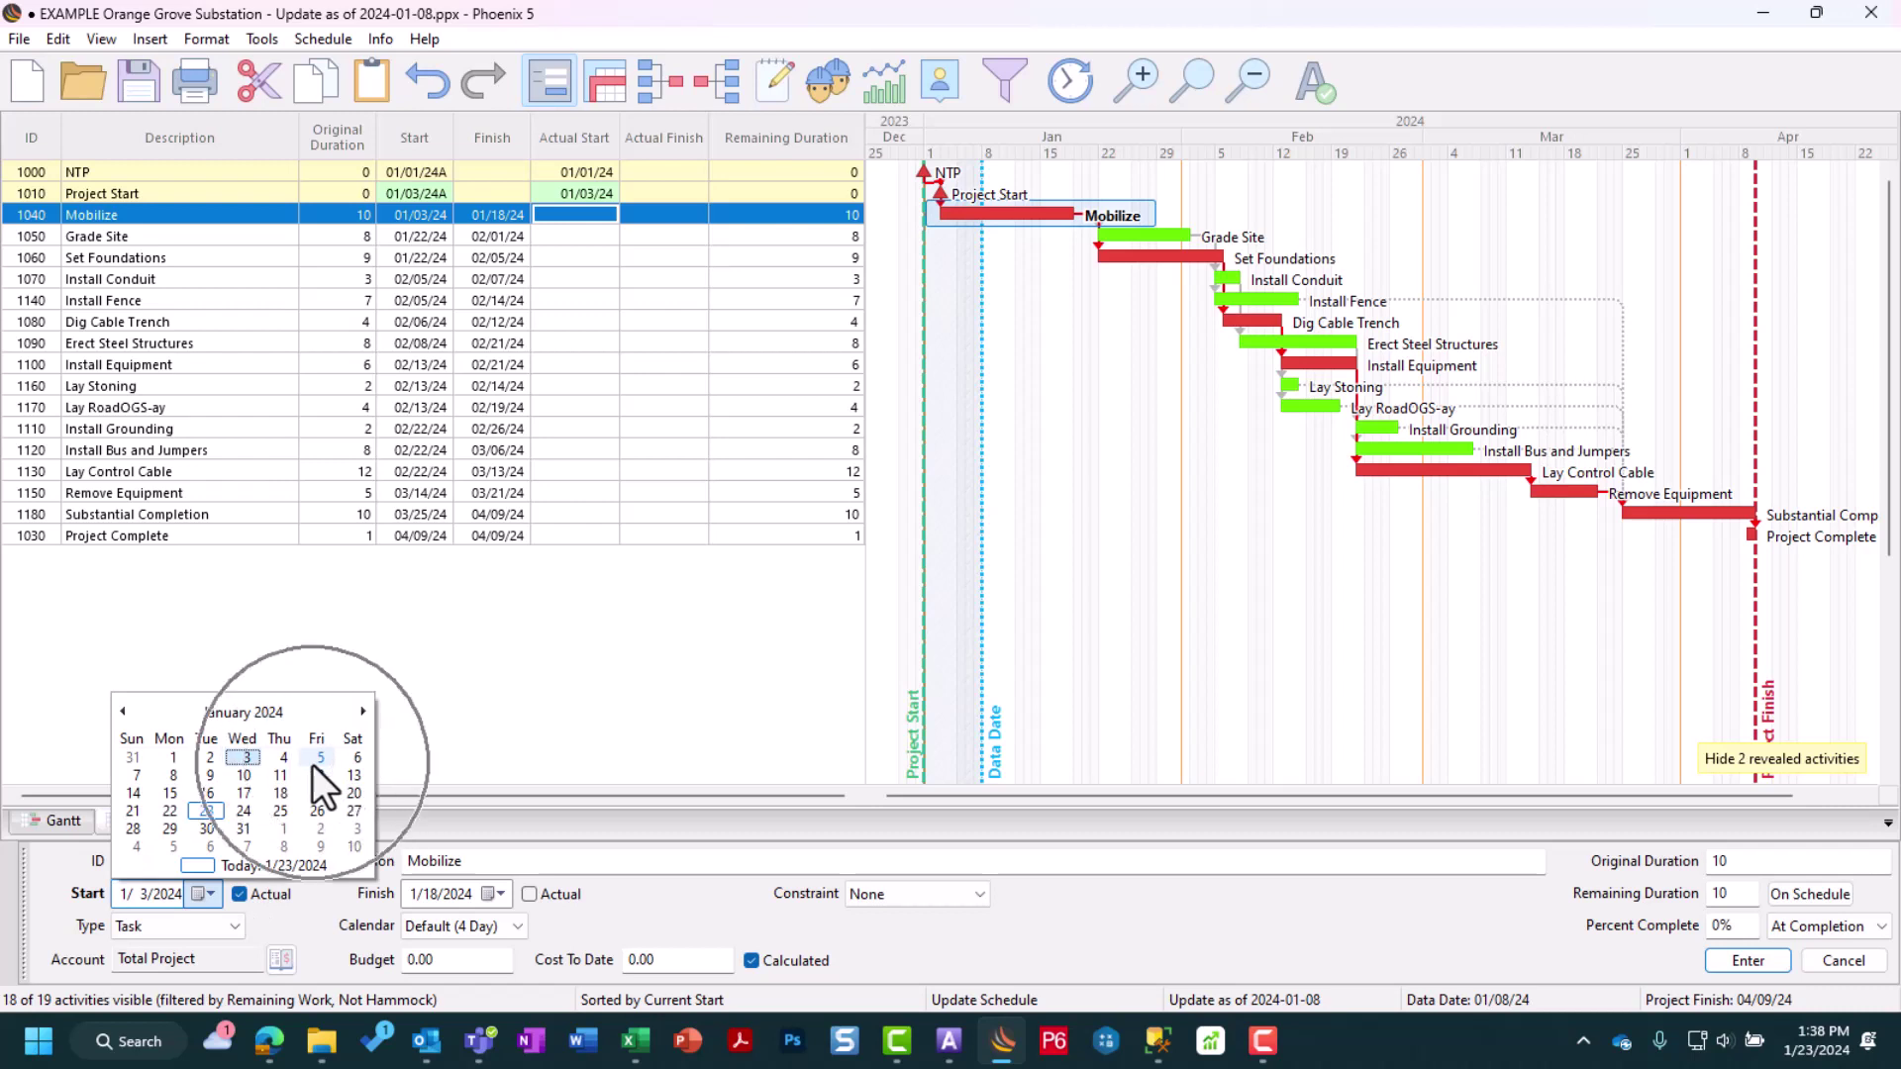
{"action": "left_click", "coordinate": [317, 760]}
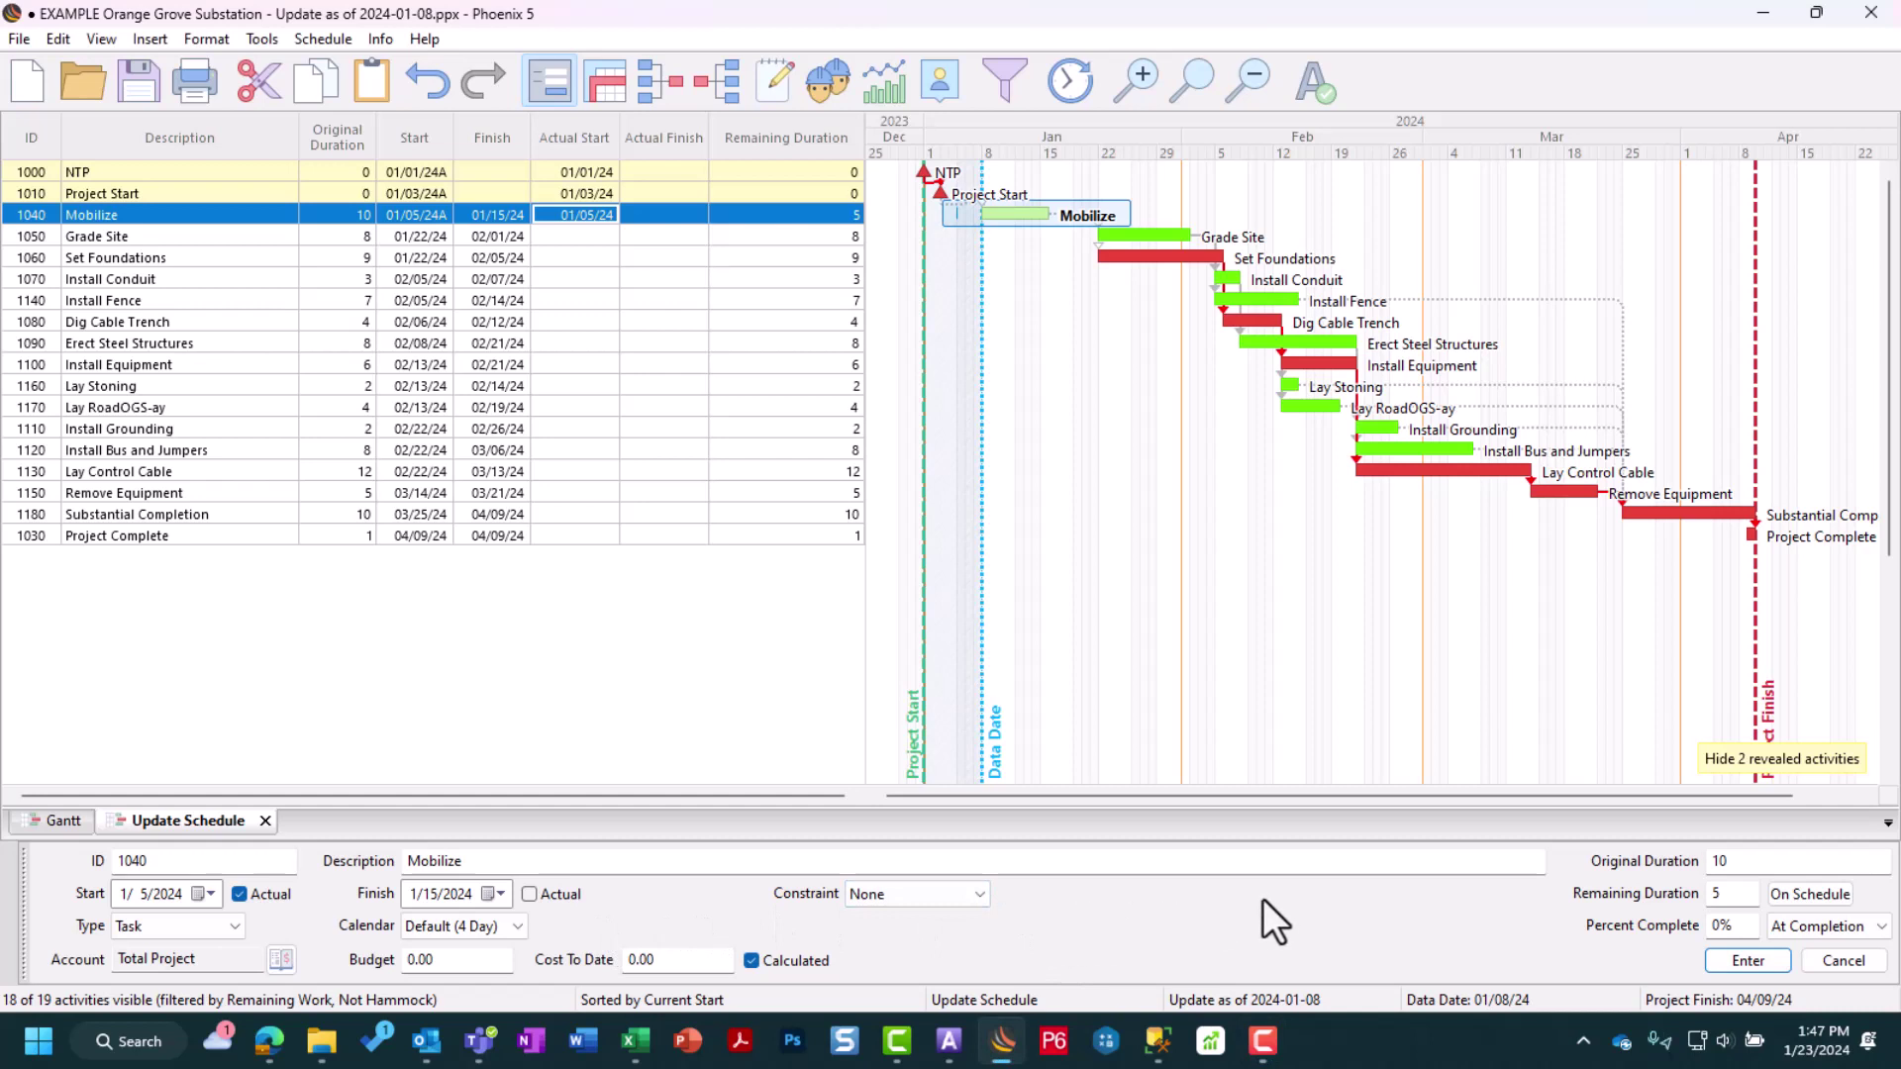
{"action": "left_click", "coordinate": [1726, 894]}
{"action": "left_click", "coordinate": [486, 896]}
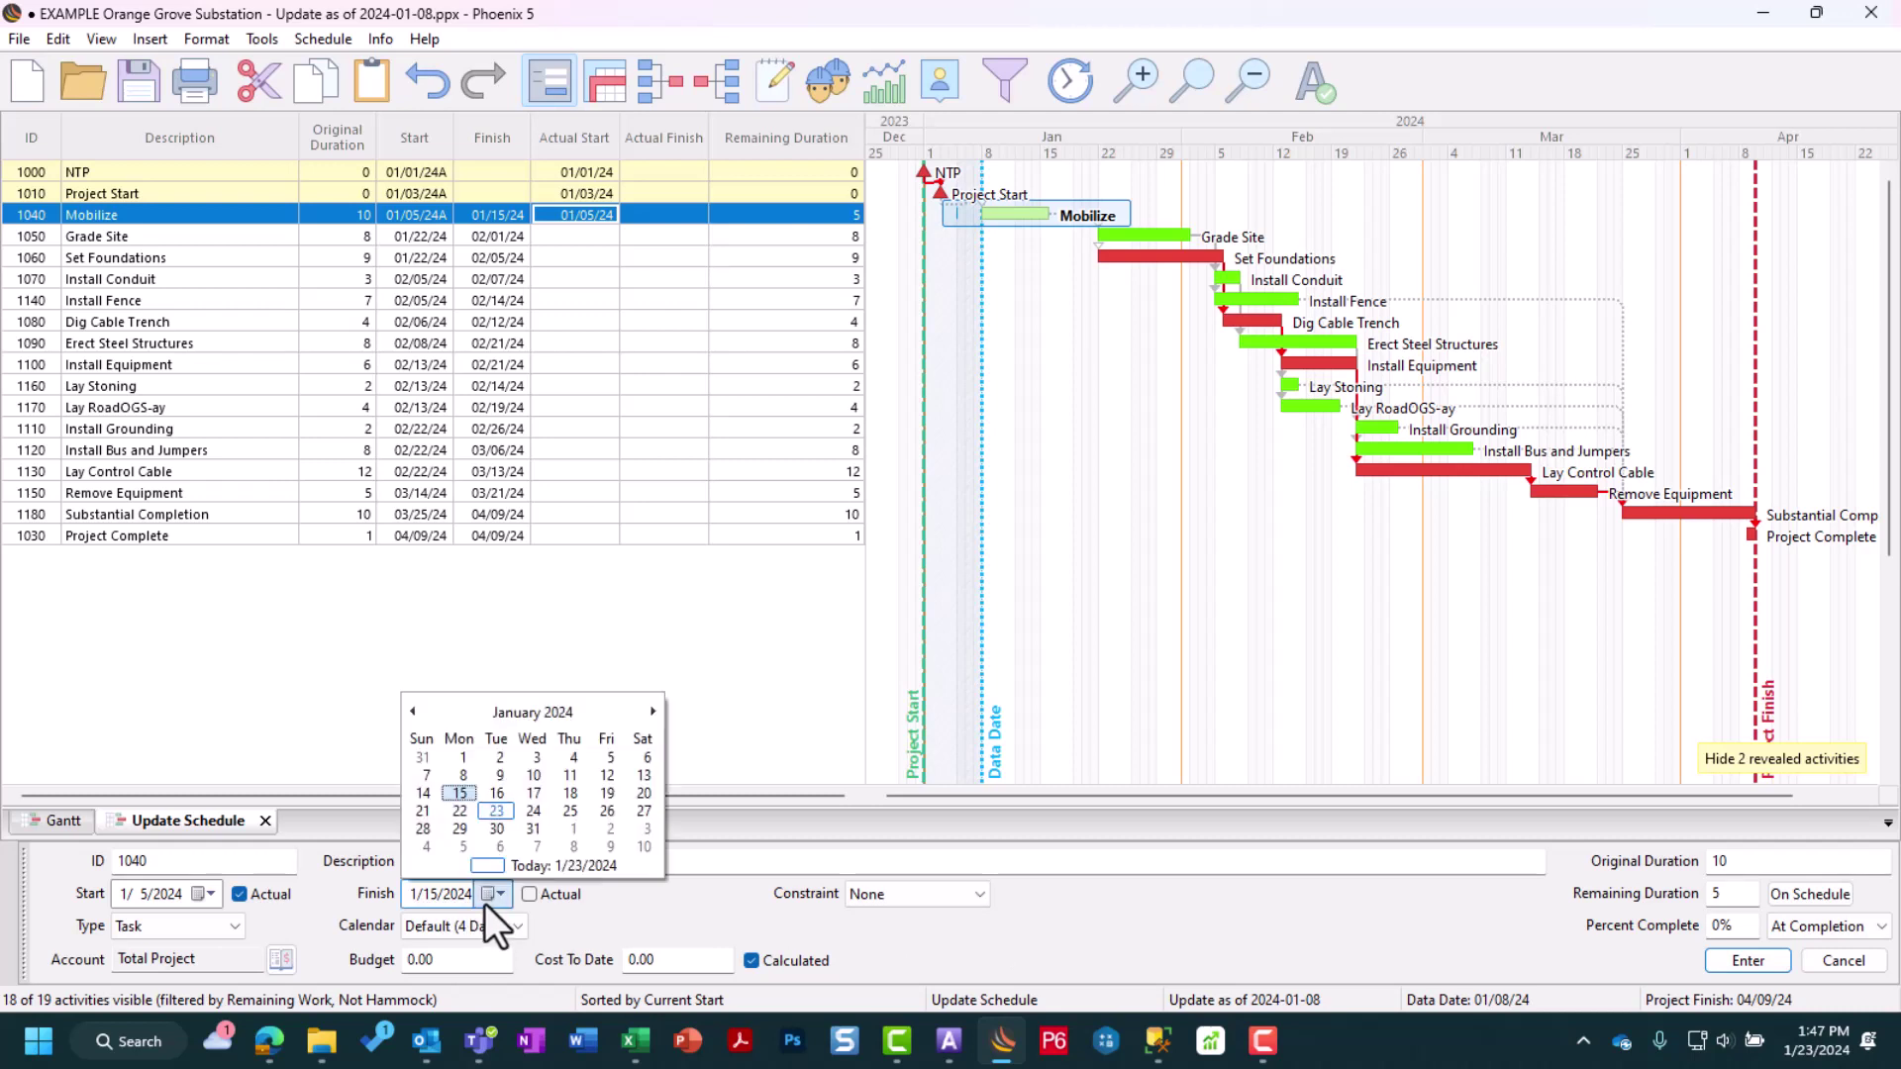
{"action": "left_click", "coordinate": [459, 793]}
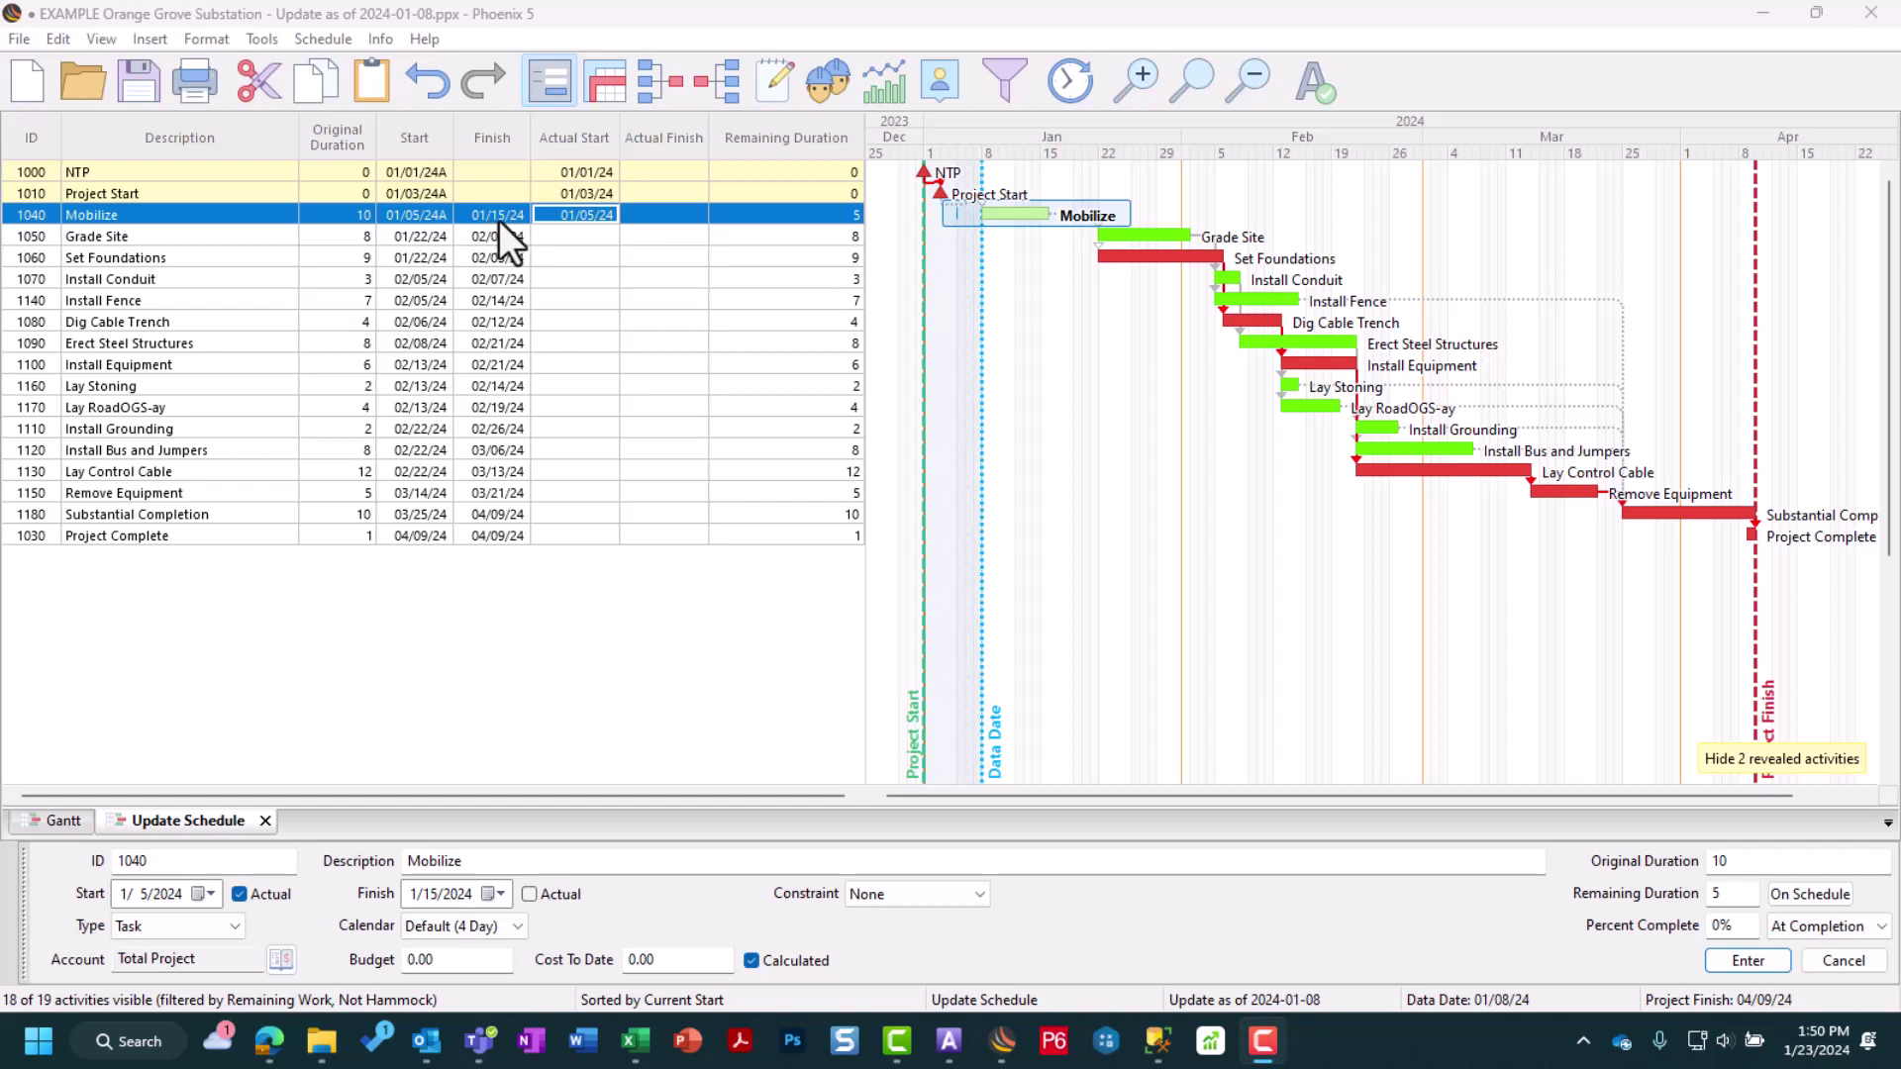
- End the update and reschedule, pulling the project finish in to 04/03/24
{"action": "left_click", "coordinate": [318, 41]}
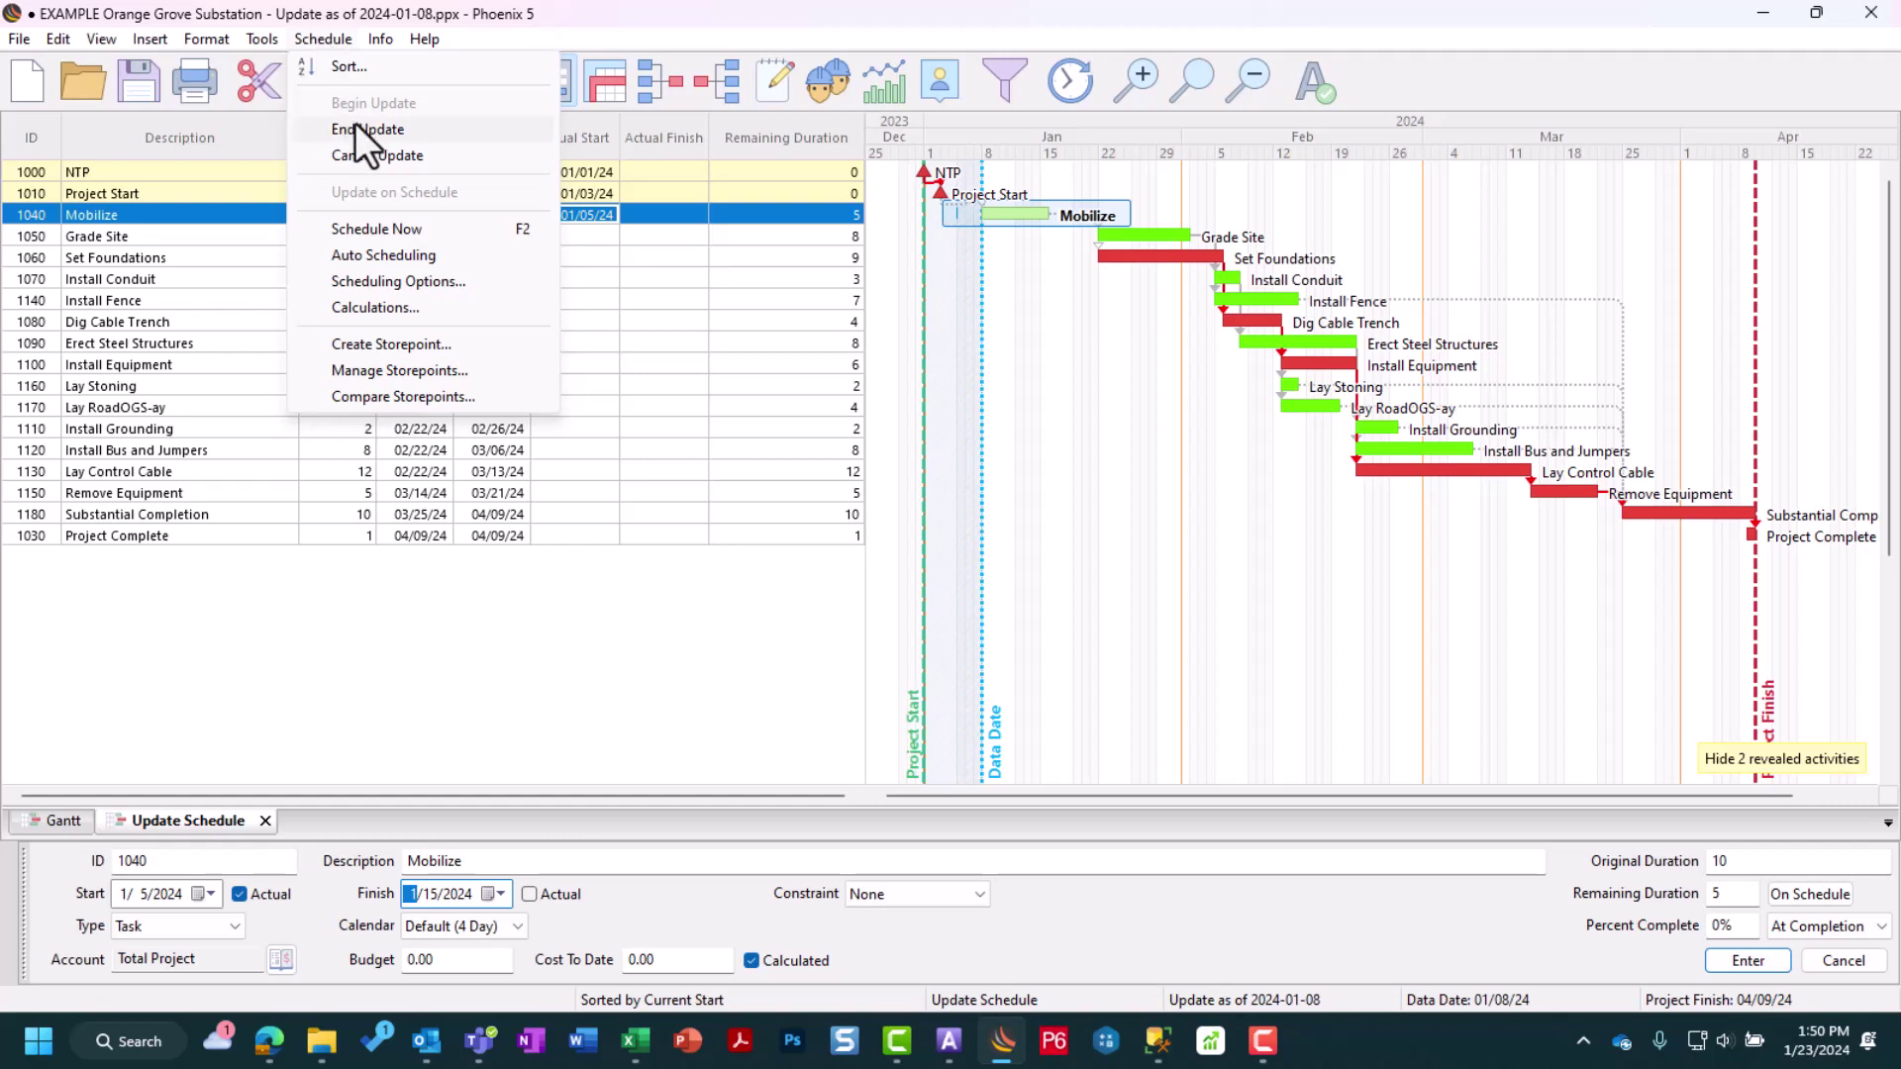
{"action": "left_click", "coordinate": [406, 133]}
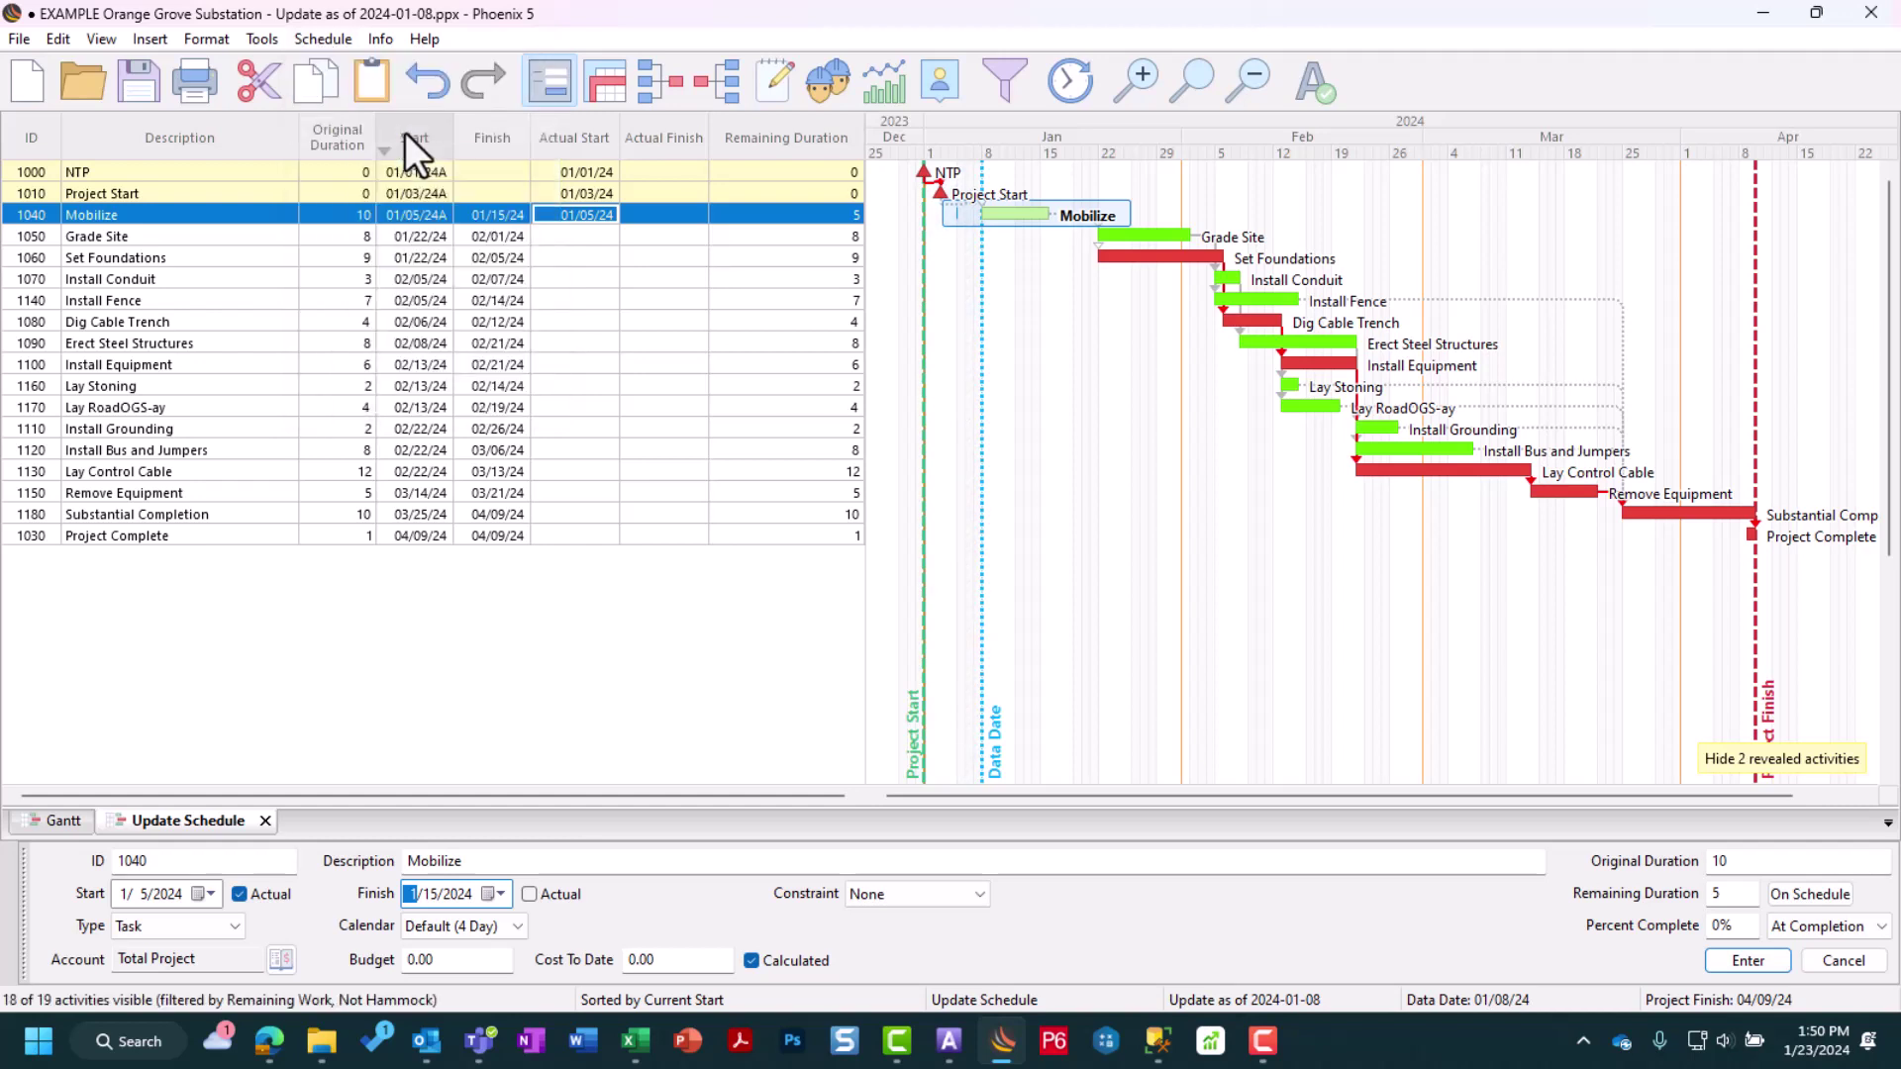
{"action": "left_click", "coordinate": [329, 44]}
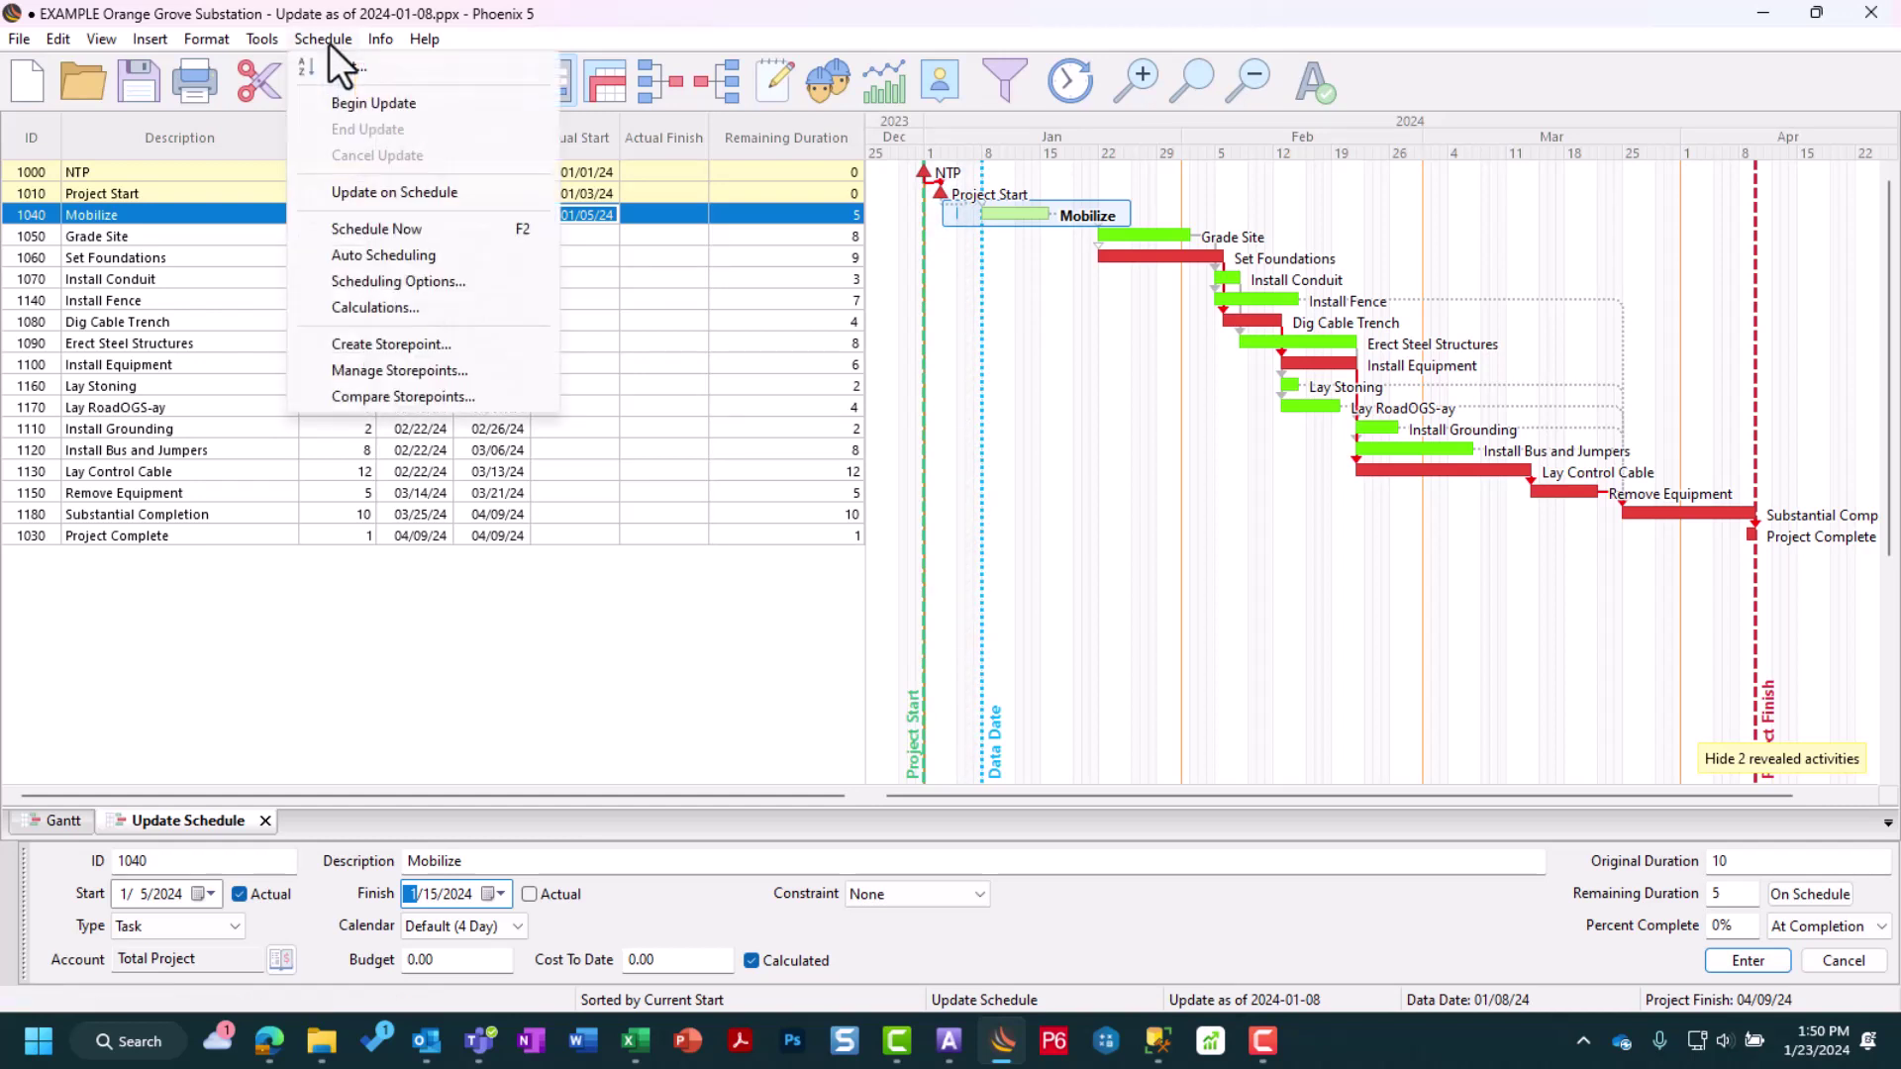
{"action": "left_click", "coordinate": [395, 229]}
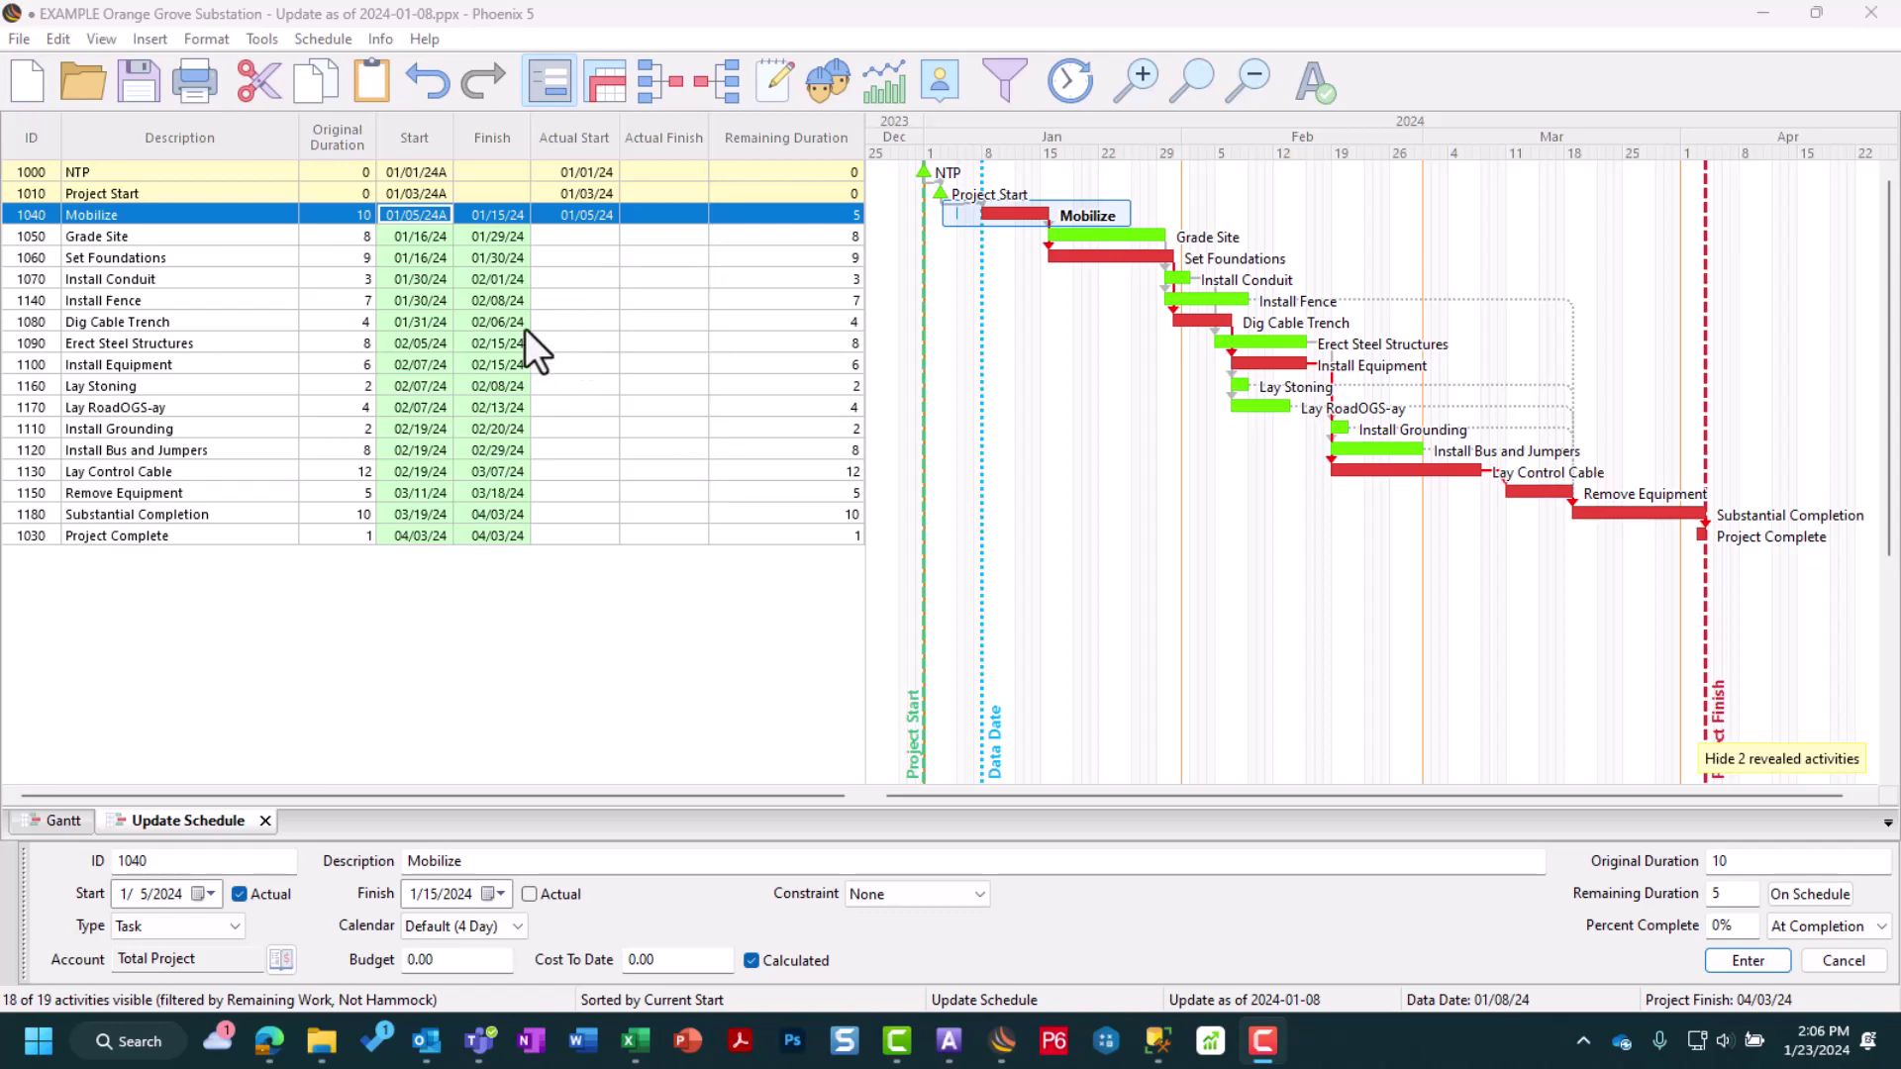
- Open the Save As dialog and cancel without saving
{"action": "left_click", "coordinate": [19, 40]}
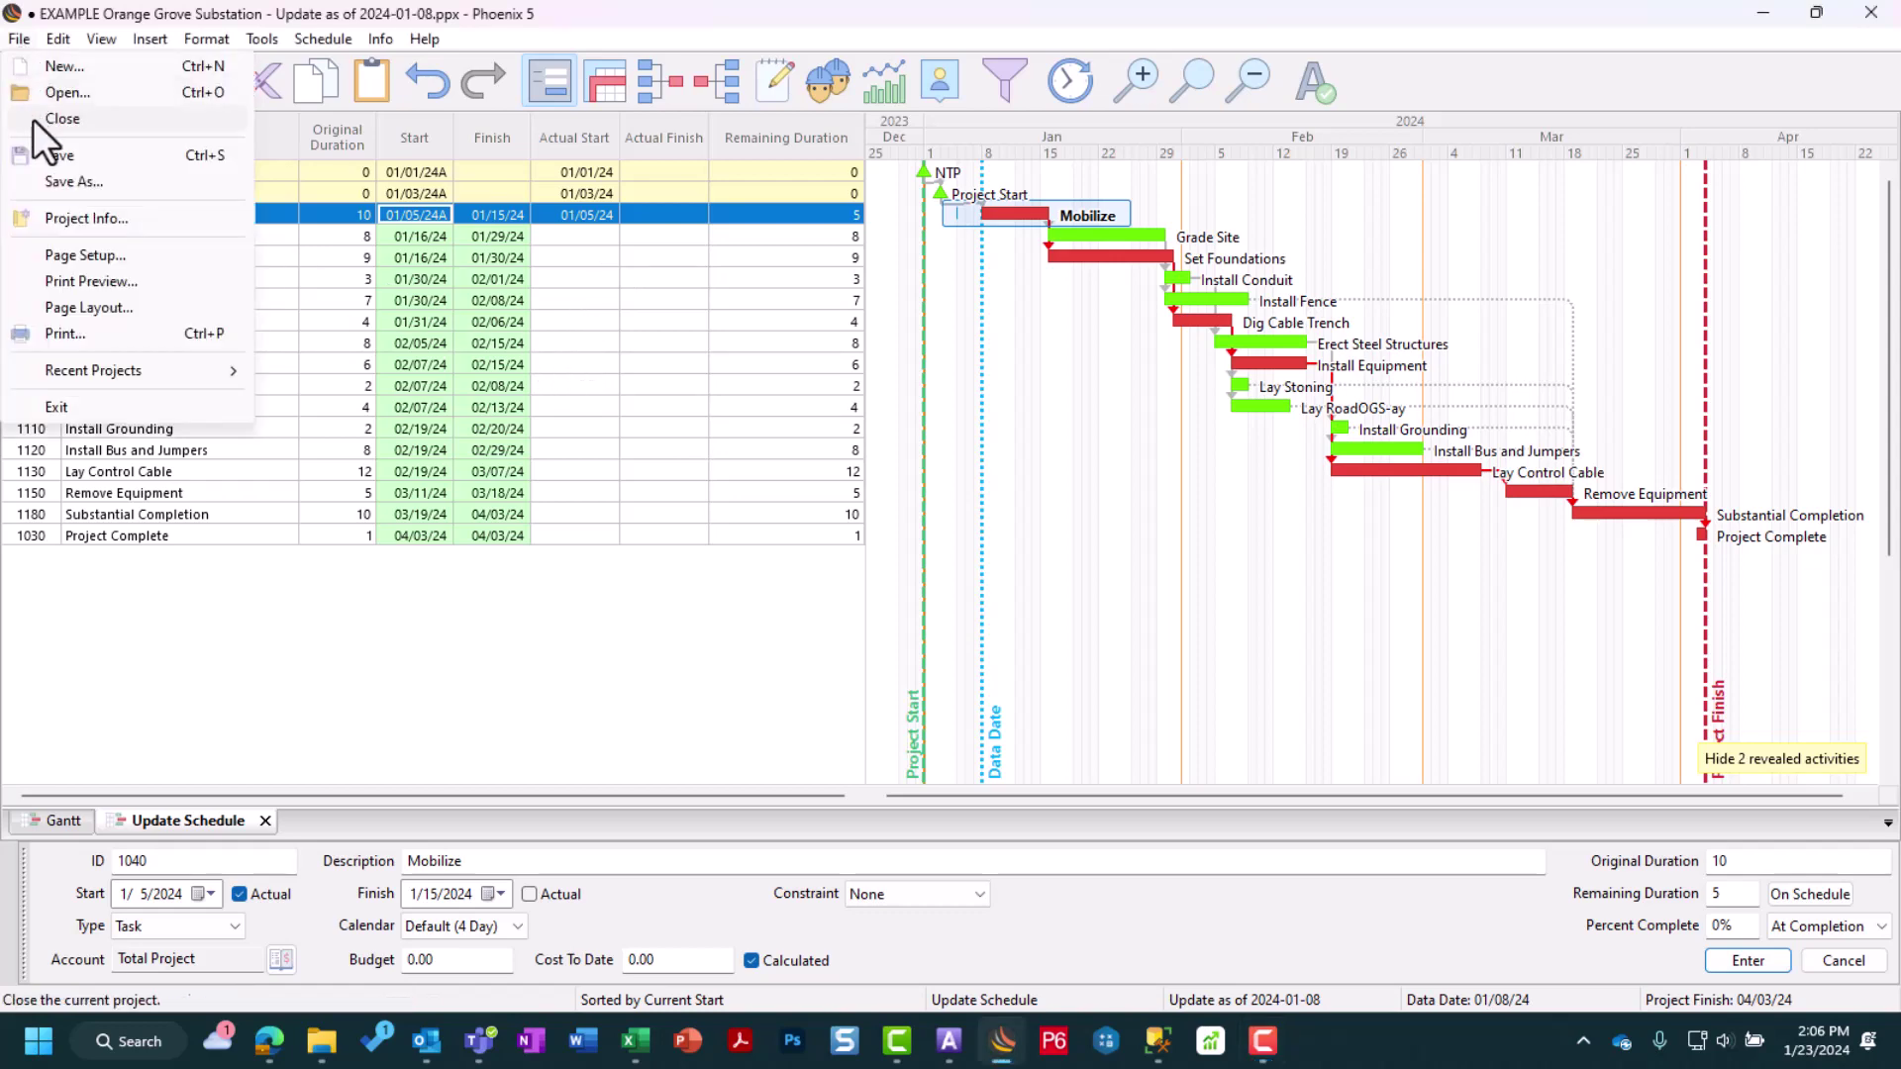
{"action": "left_click", "coordinate": [67, 180]}
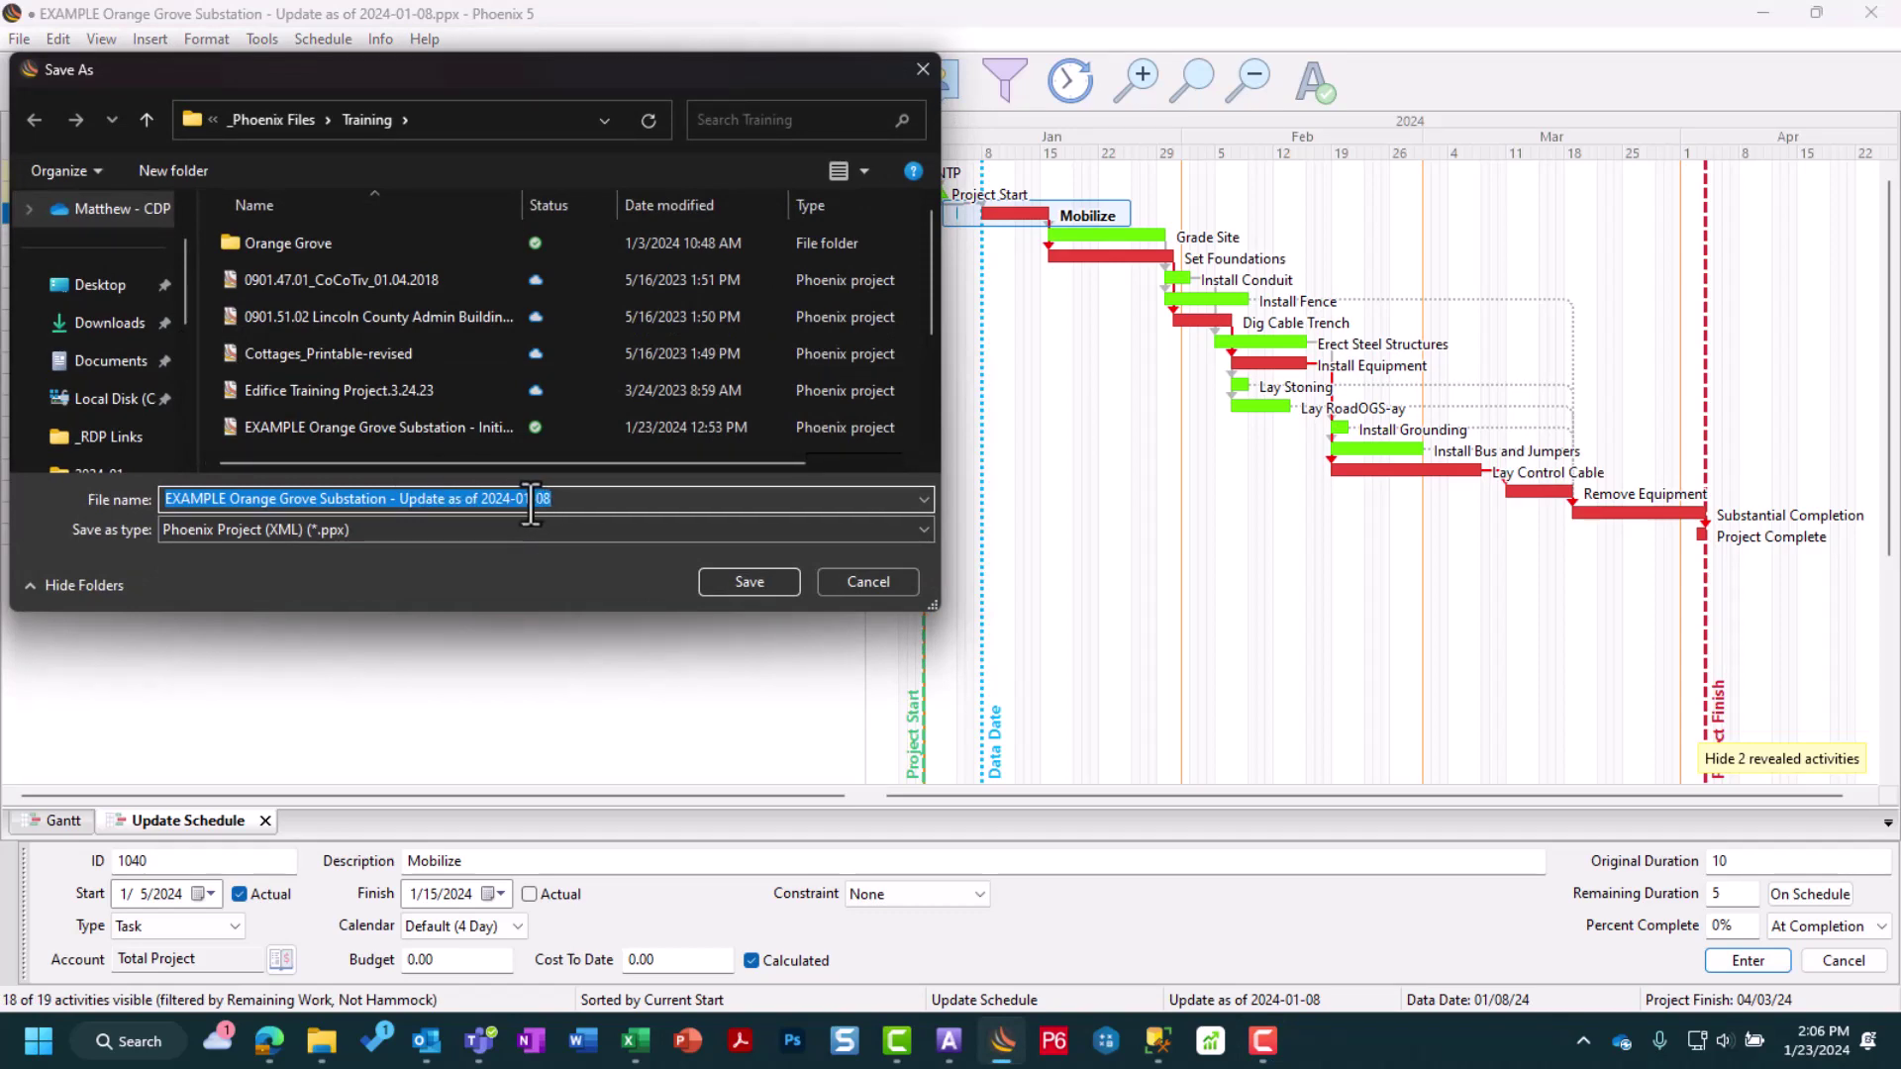
{"action": "left_click", "coordinate": [844, 574]}
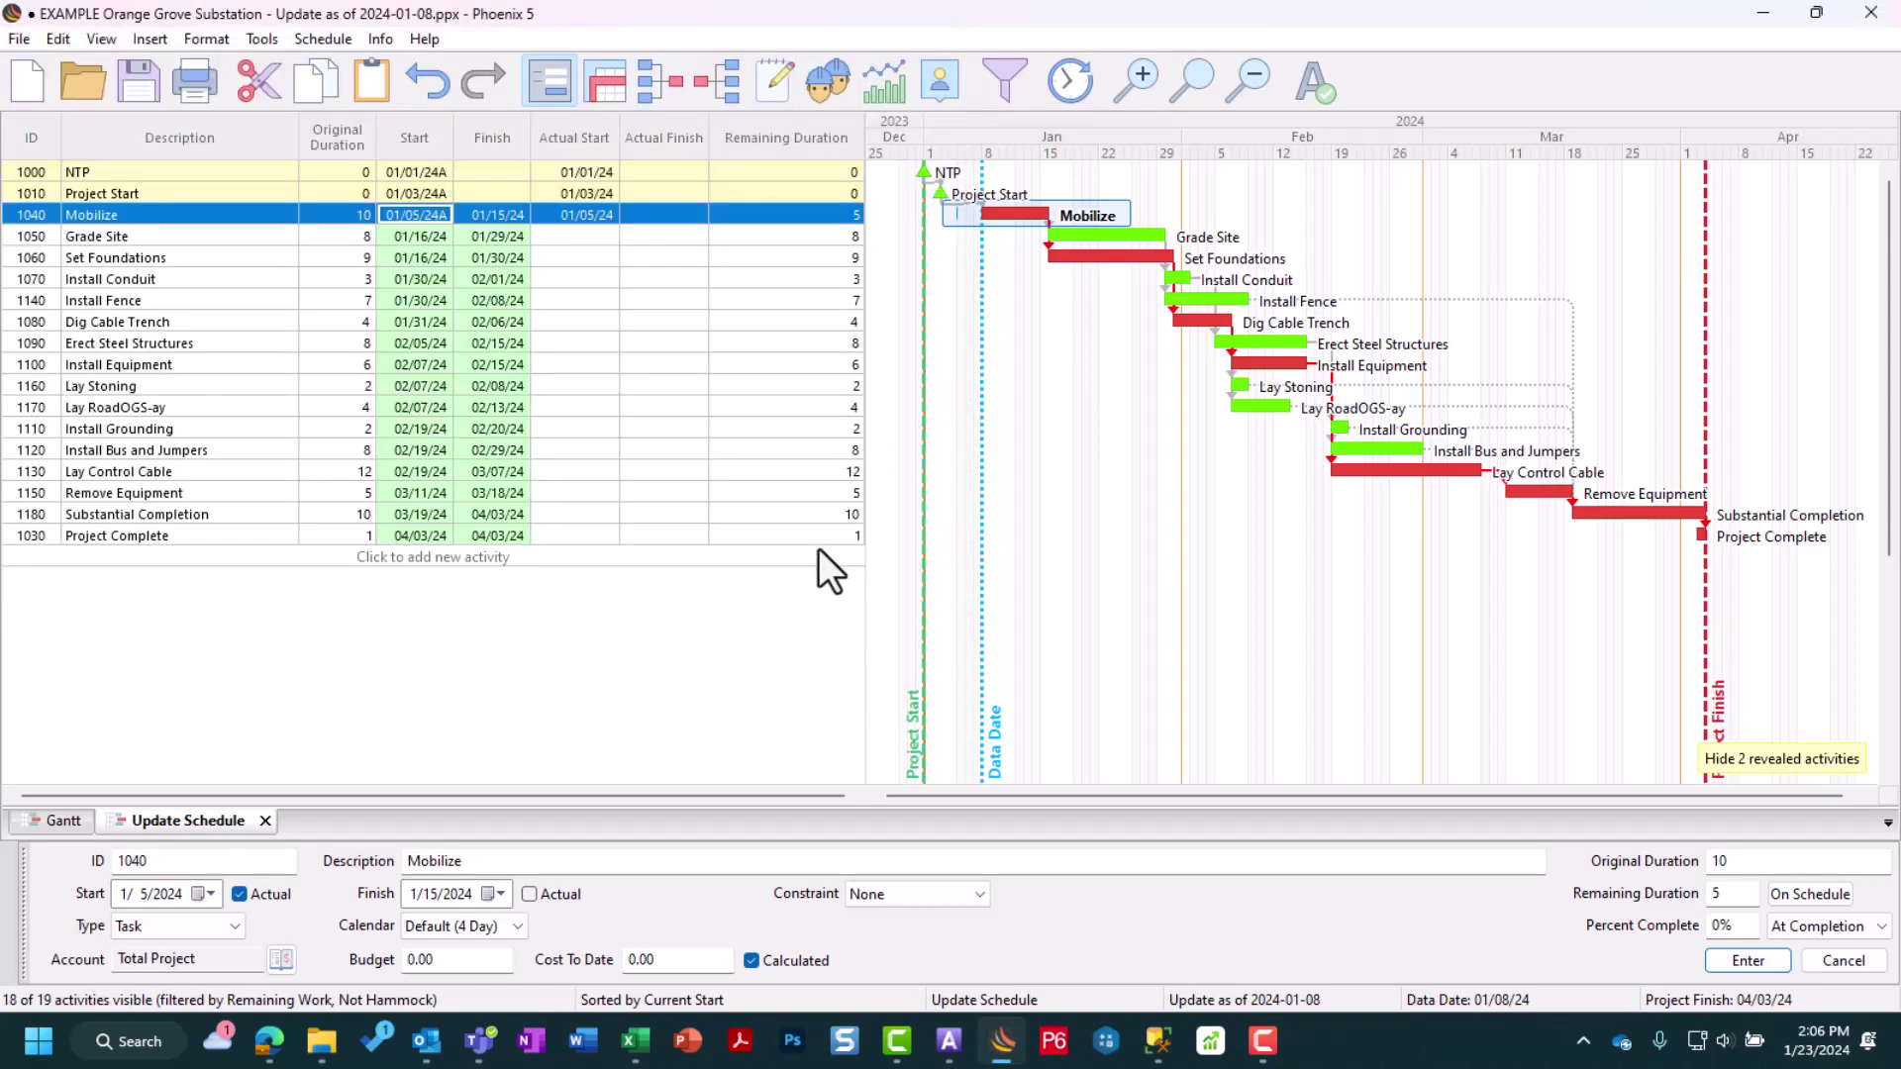
- Begin a new schedule update with data date 01/15/24
{"action": "left_click", "coordinate": [329, 46]}
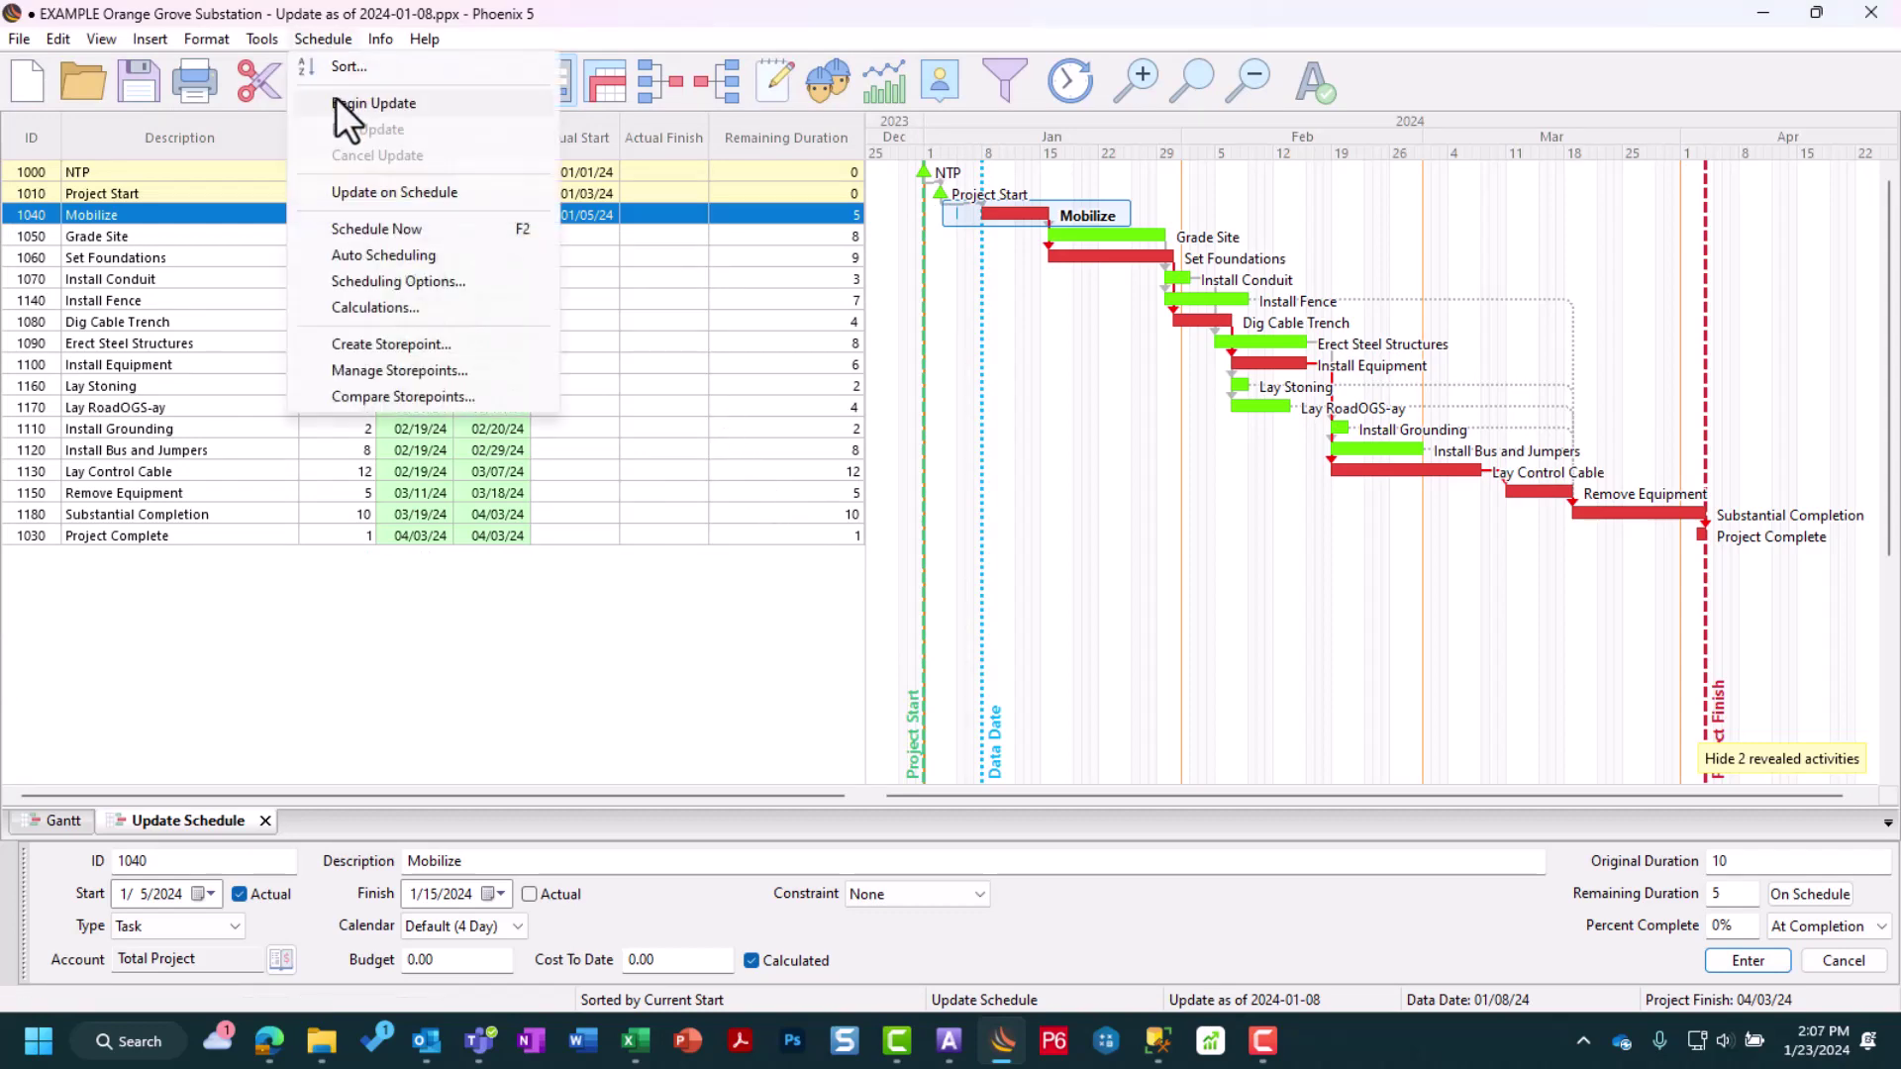
{"action": "left_click", "coordinate": [336, 97]}
{"action": "left_click", "coordinate": [953, 471]}
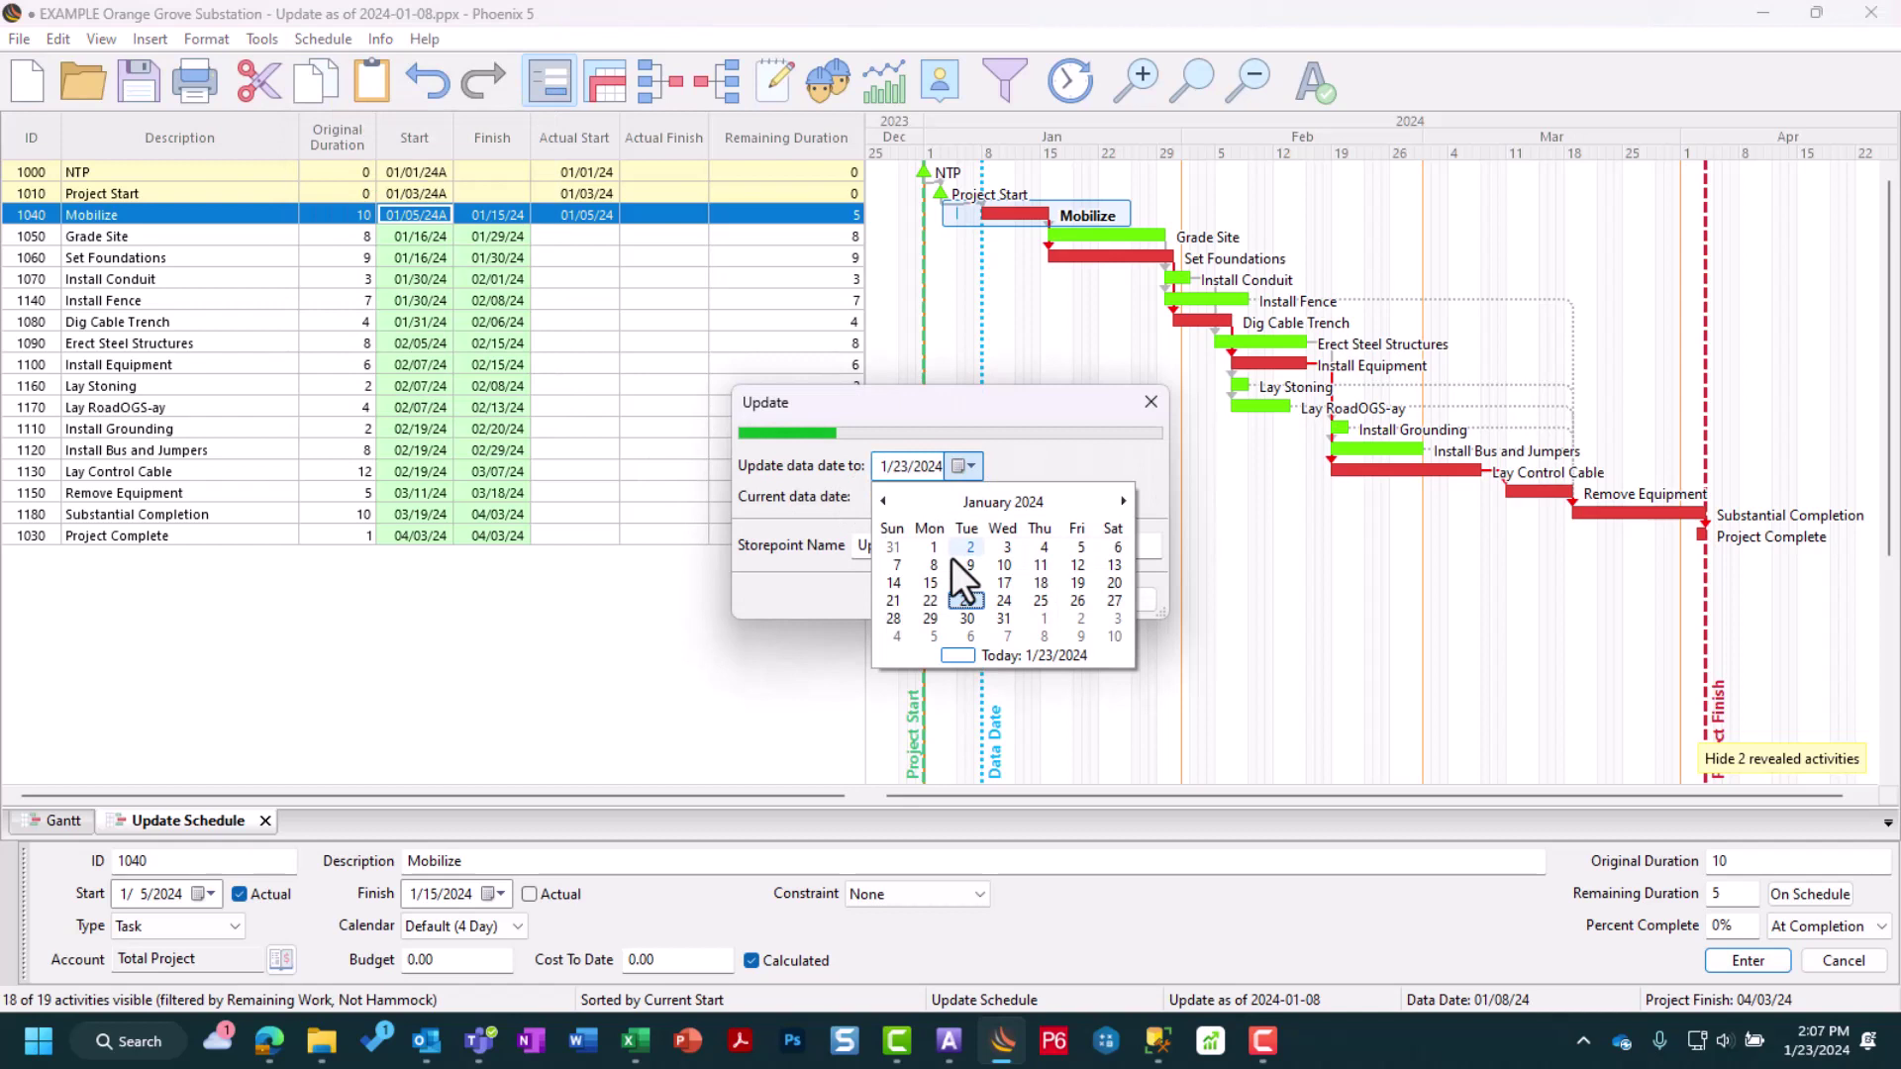
{"action": "left_click", "coordinate": [931, 583]}
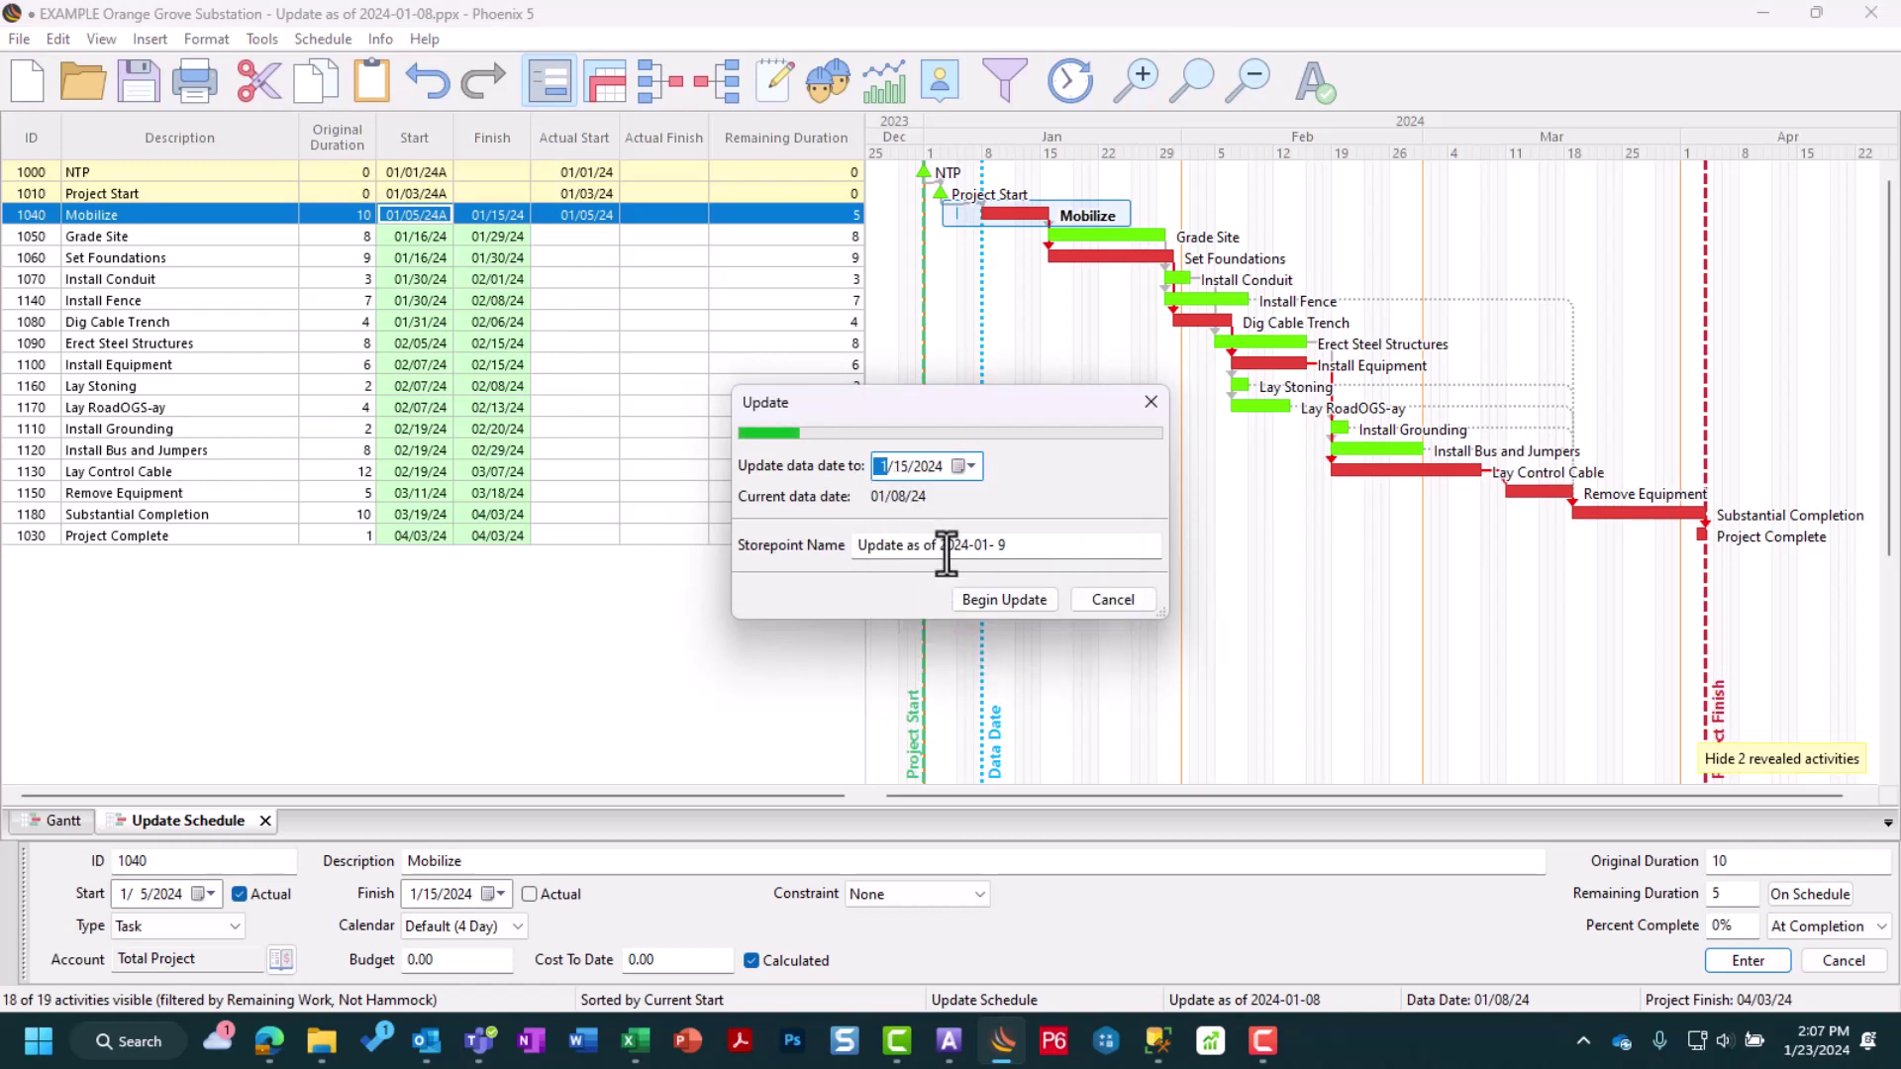
{"action": "left_click", "coordinate": [1006, 598]}
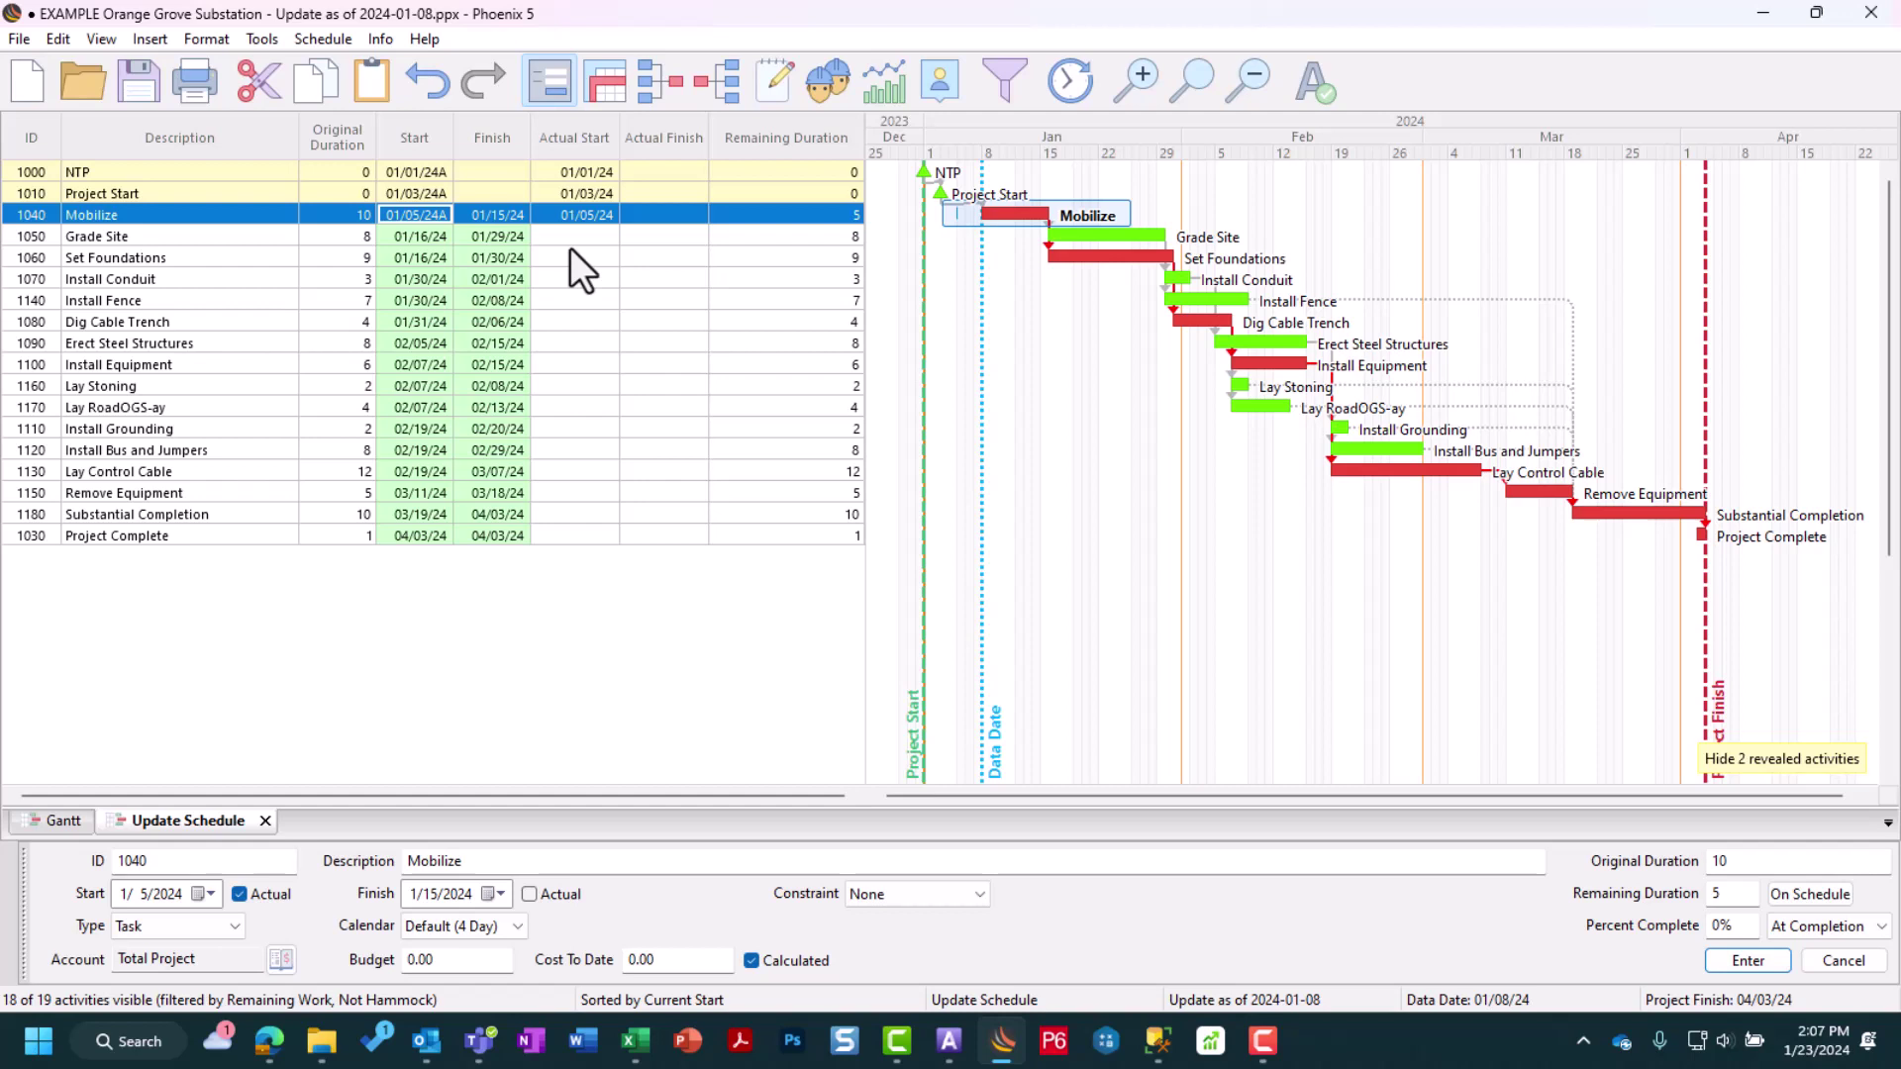
- Open Manage Storepoints and review the 'Update as of 2024-01-08' and 'Planned' storepoints
{"action": "left_click", "coordinate": [337, 41]}
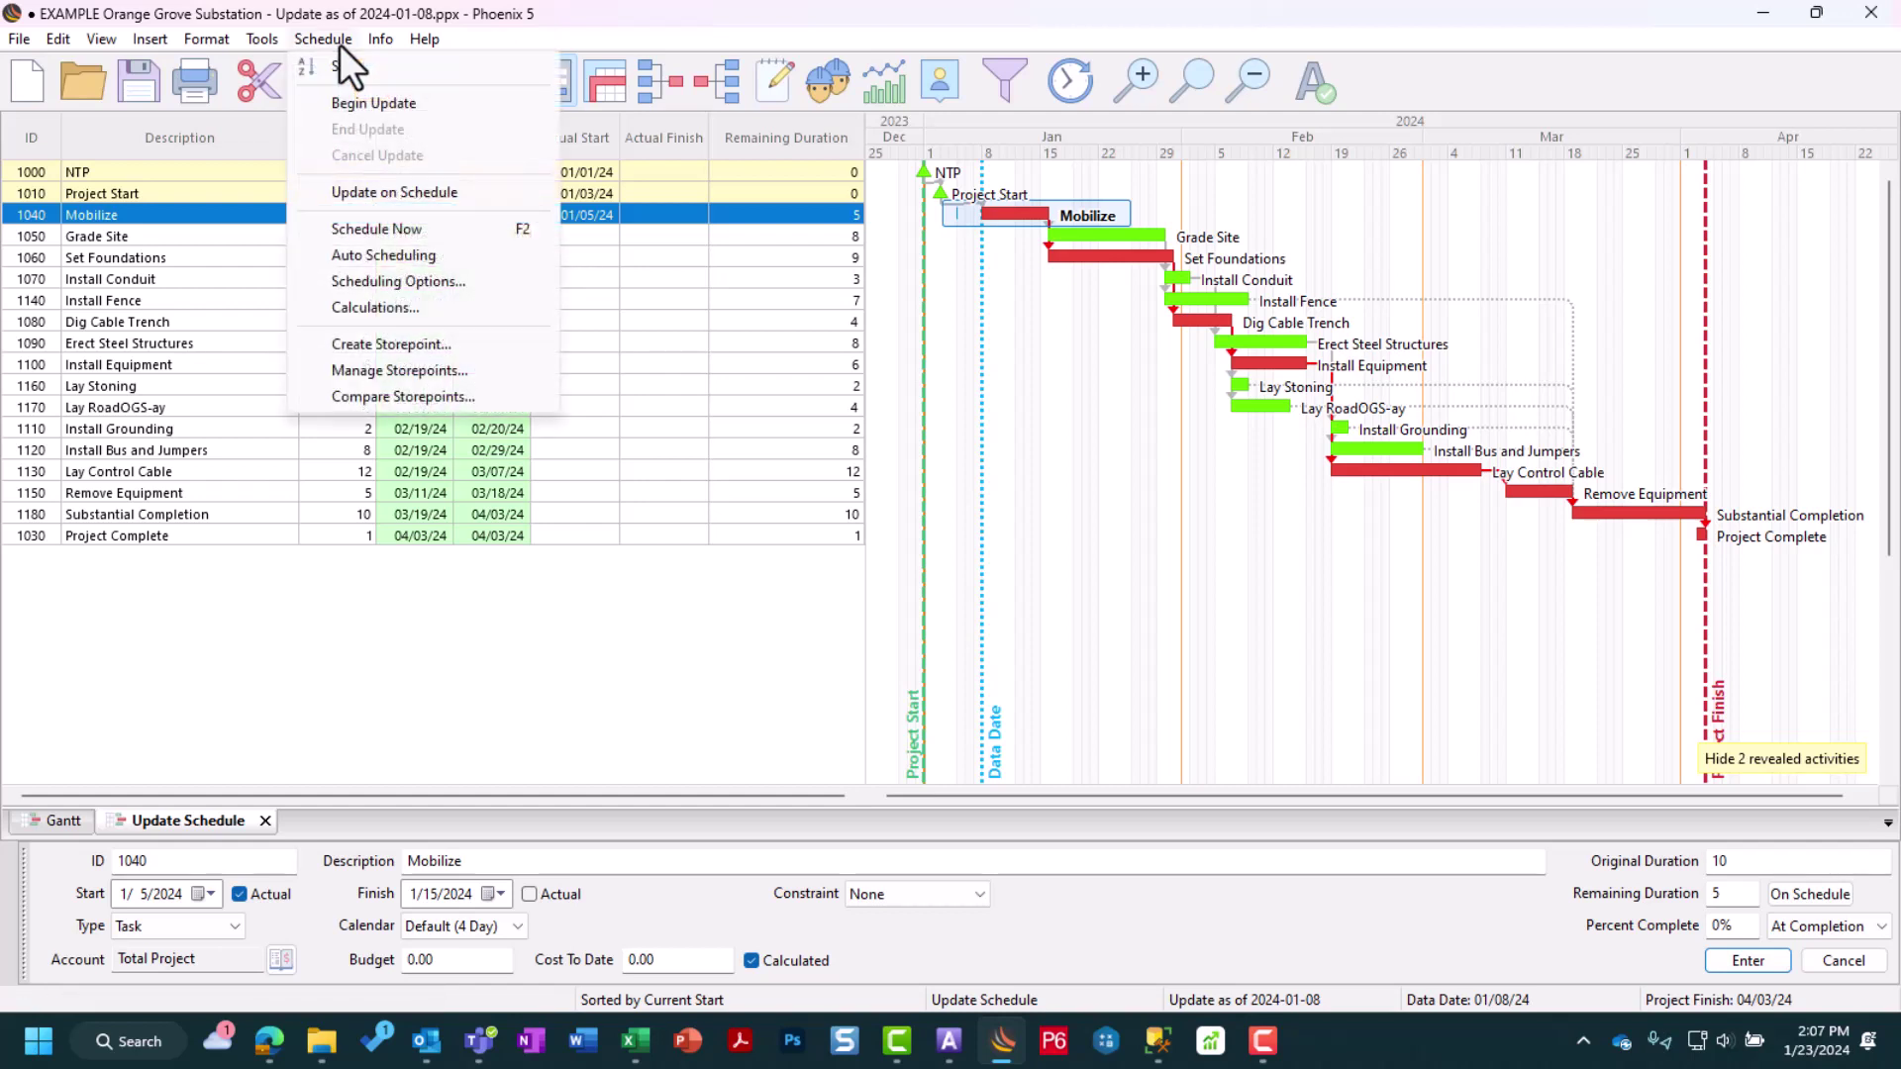
{"action": "left_click", "coordinate": [420, 369]}
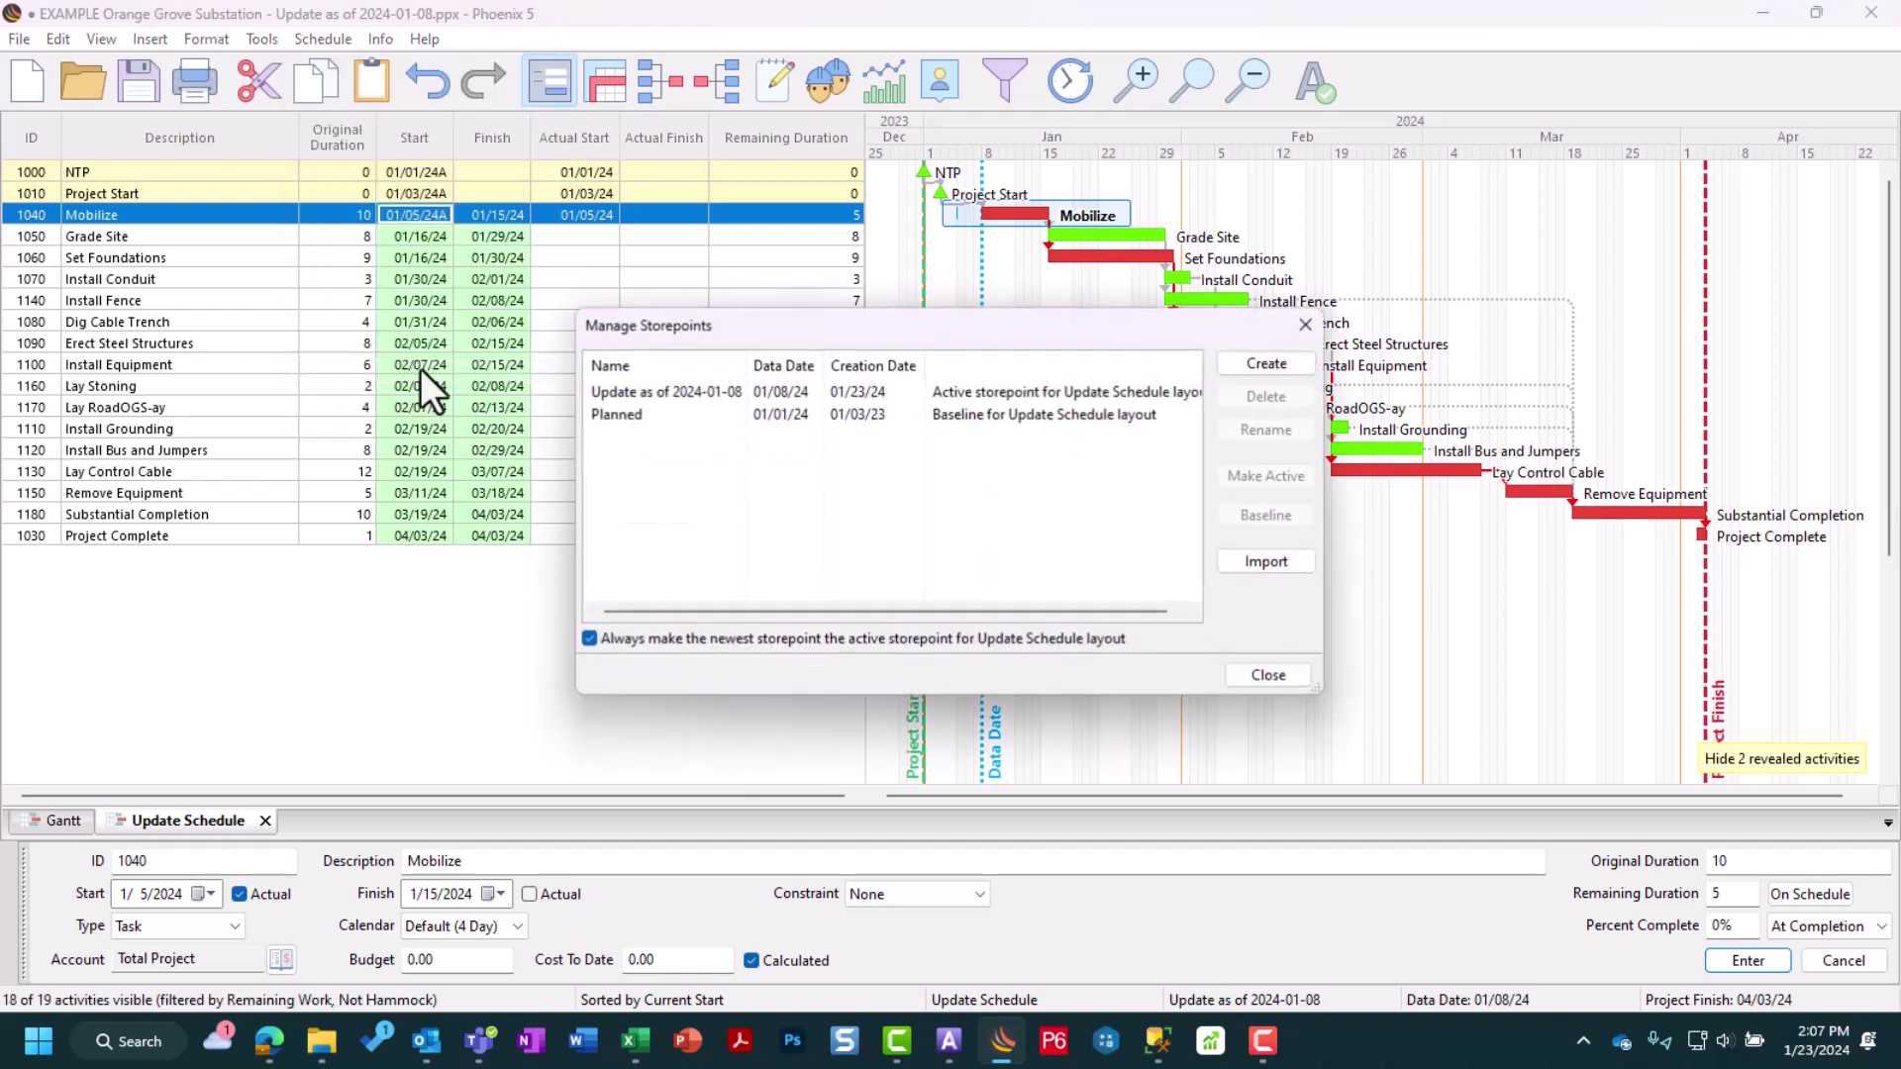
{"action": "left_click", "coordinate": [637, 396]}
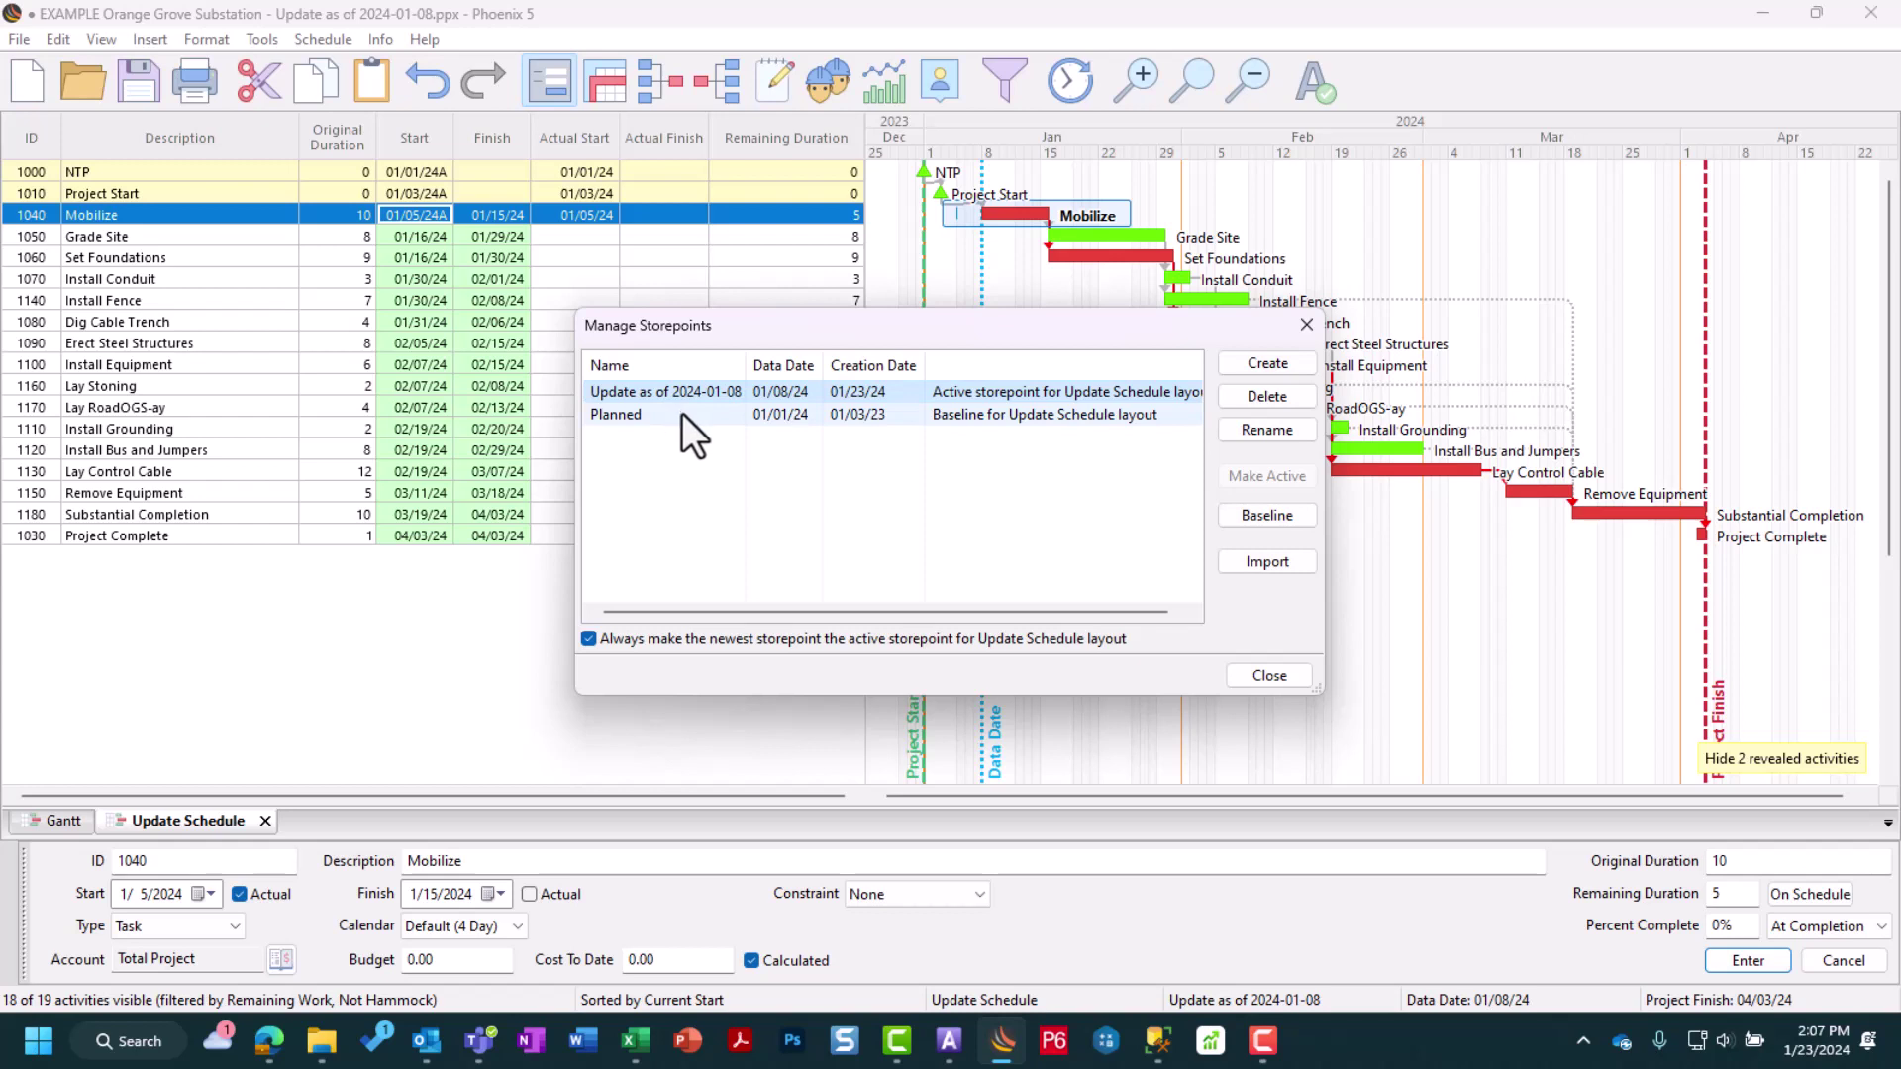
{"action": "left_click", "coordinate": [682, 412]}
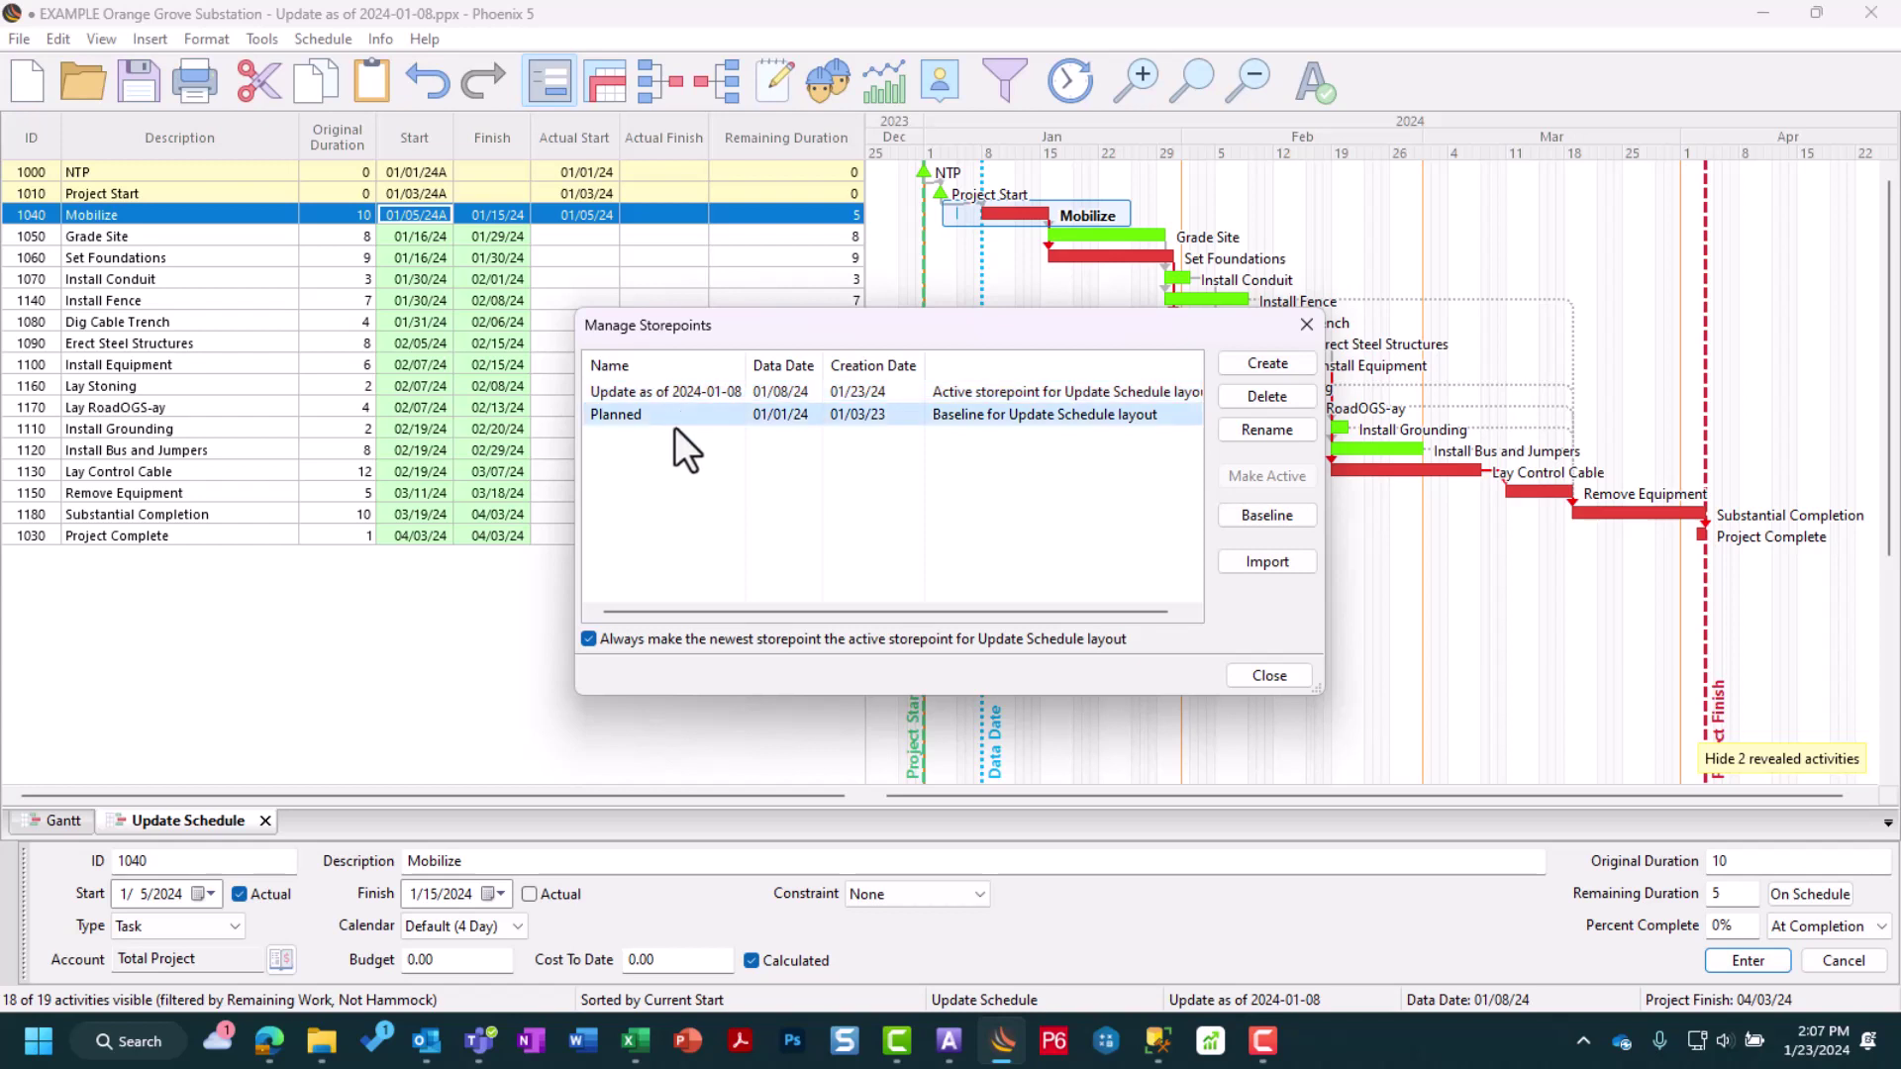